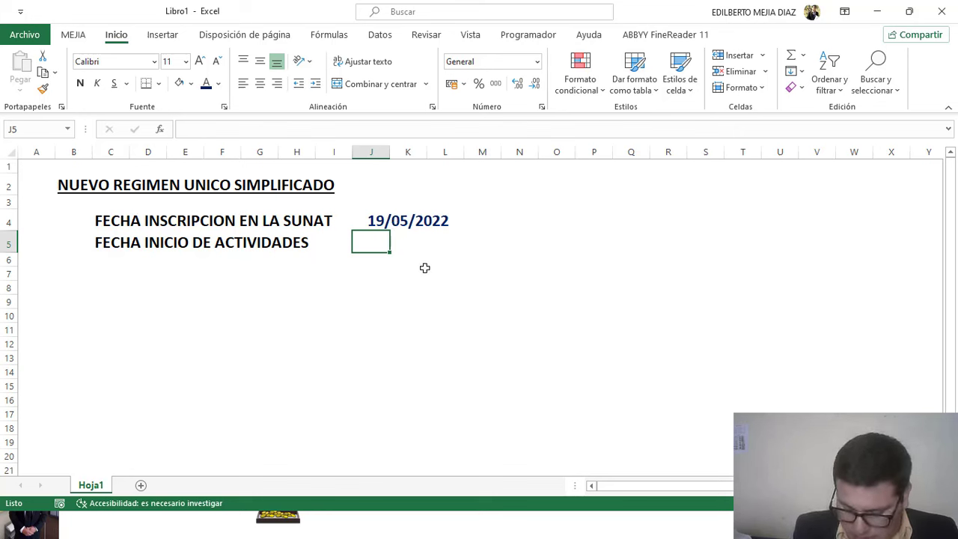
- Enter 1-6-2022 in J5 as the date for FECHA INICIO DE ACTIVIDADES
type("1")
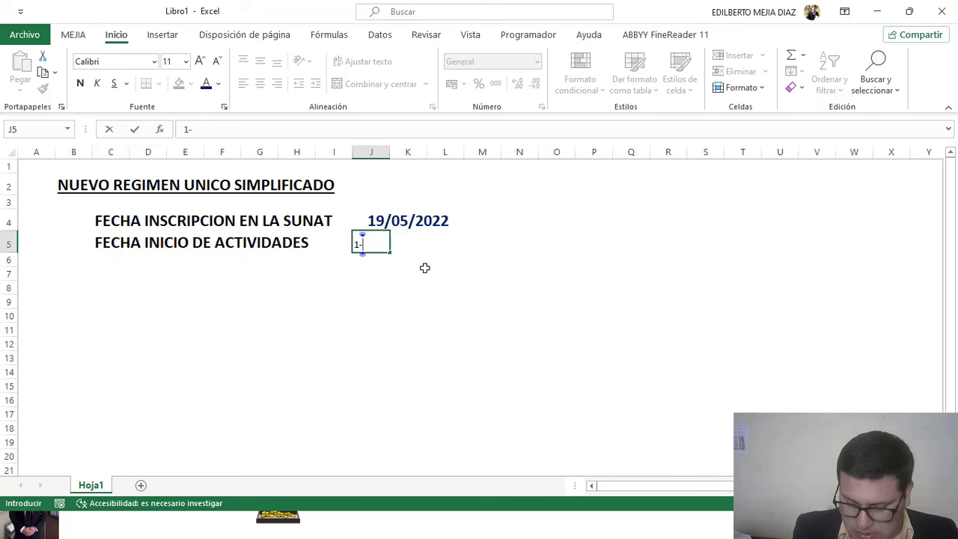
type("-6-2022")
key("Return")
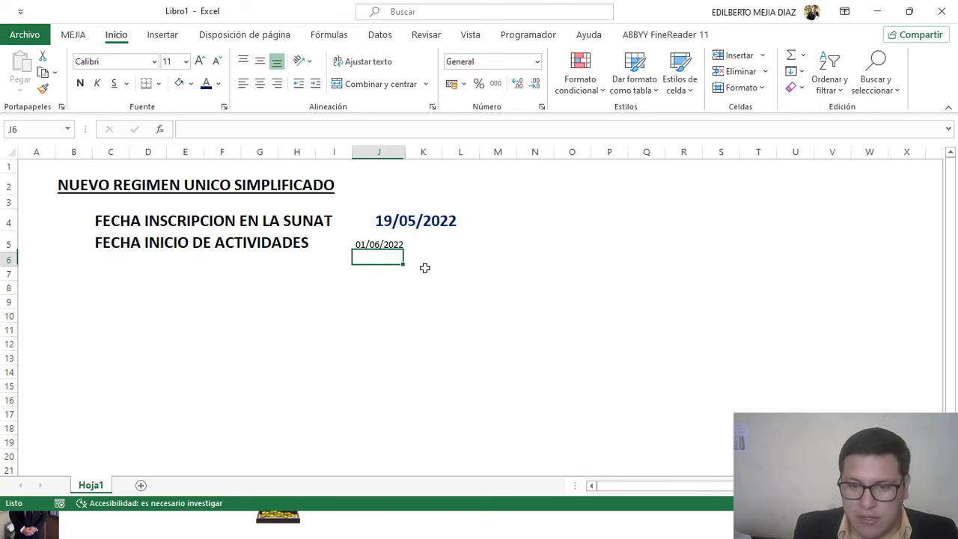
- Annotate the screen with a blue check beside 19/05/2022, and red underlines and a red check on the FECHA INICIO DE ACTIVIDADES row
left_click(926, 37)
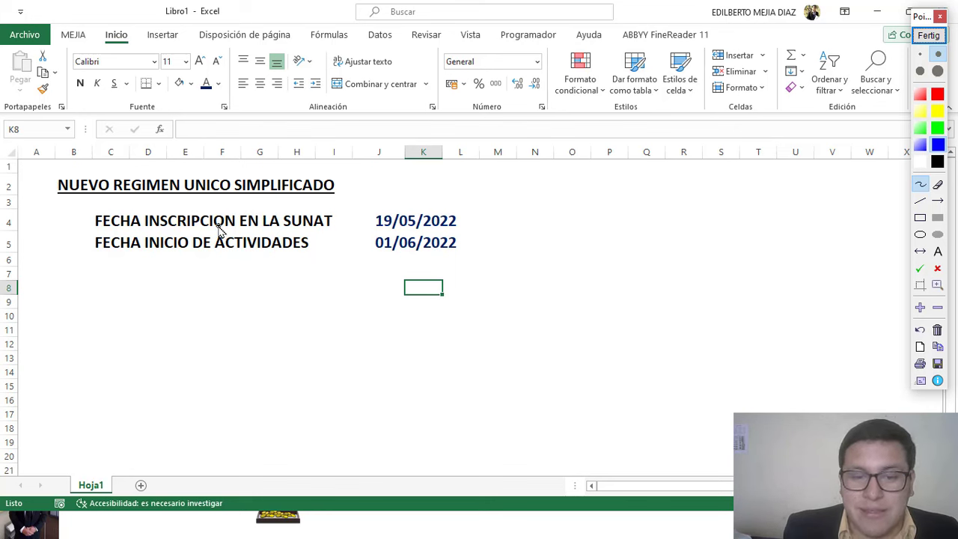
mouse_move(464, 213)
left_mouse_down()
mouse_move(470, 221)
mouse_move(490, 204)
left_mouse_up()
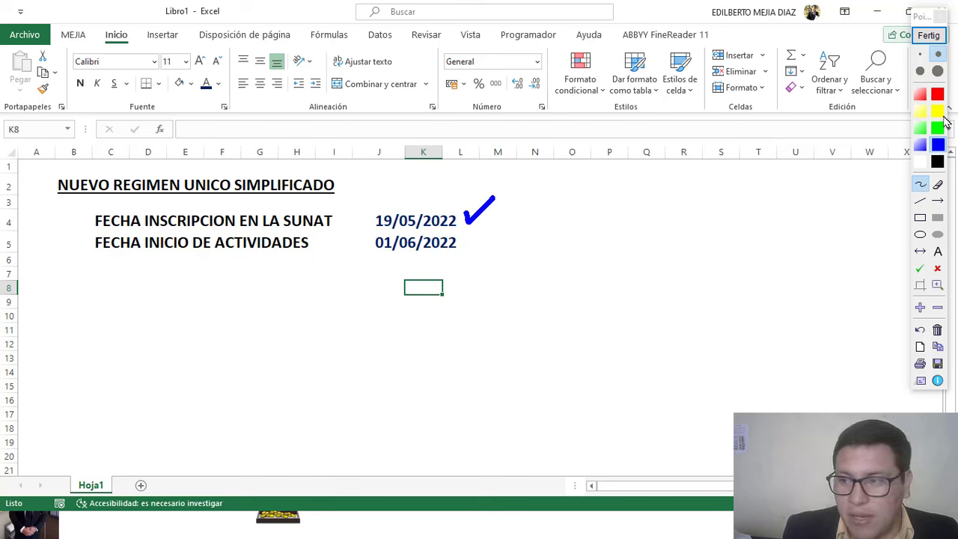
left_click(937, 93)
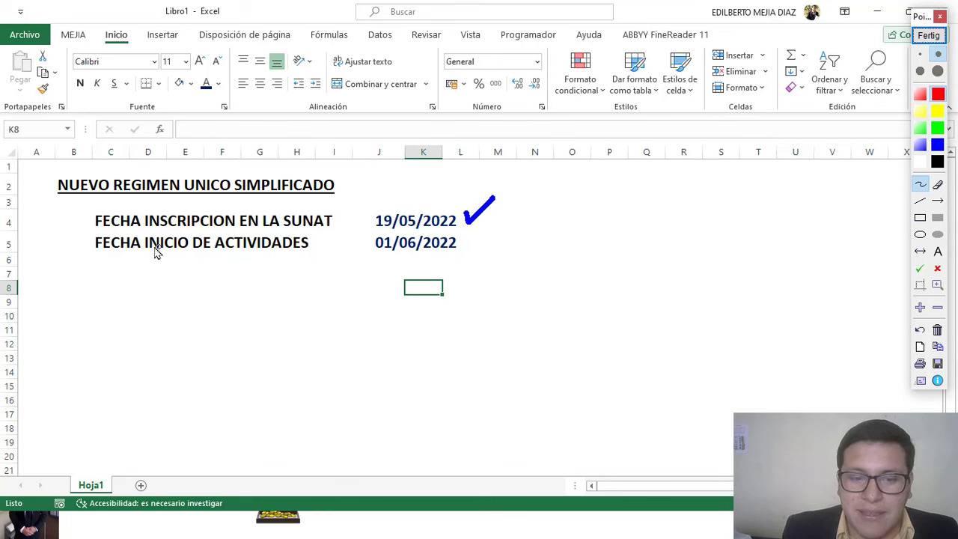
left_click_drag(144, 252, 296, 252)
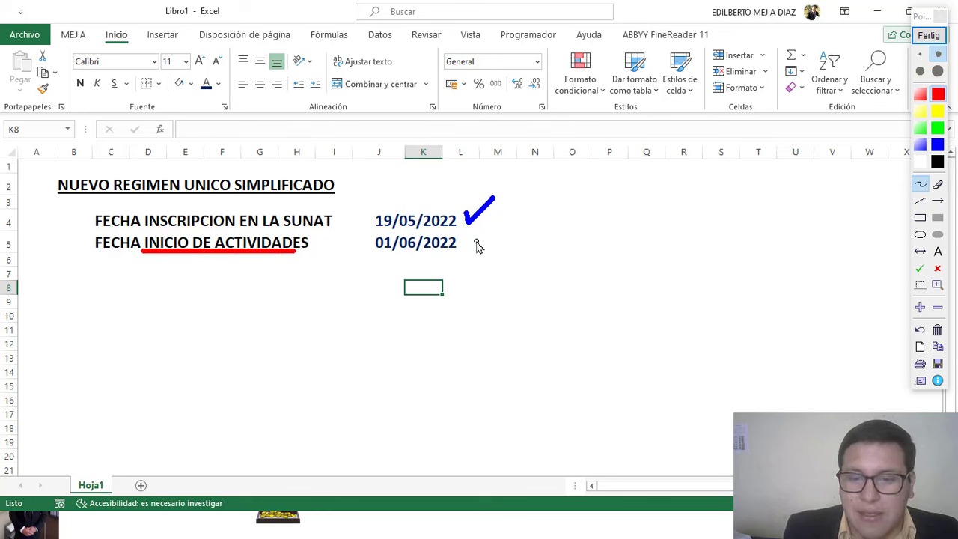
mouse_move(470, 241)
left_mouse_down()
mouse_move(469, 249)
mouse_move(495, 235)
left_mouse_up()
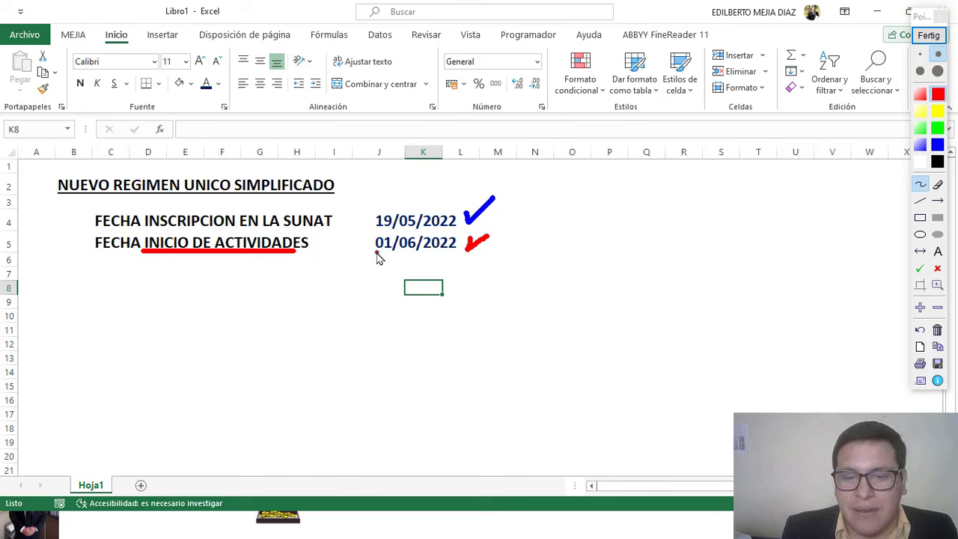
left_click_drag(378, 258, 459, 250)
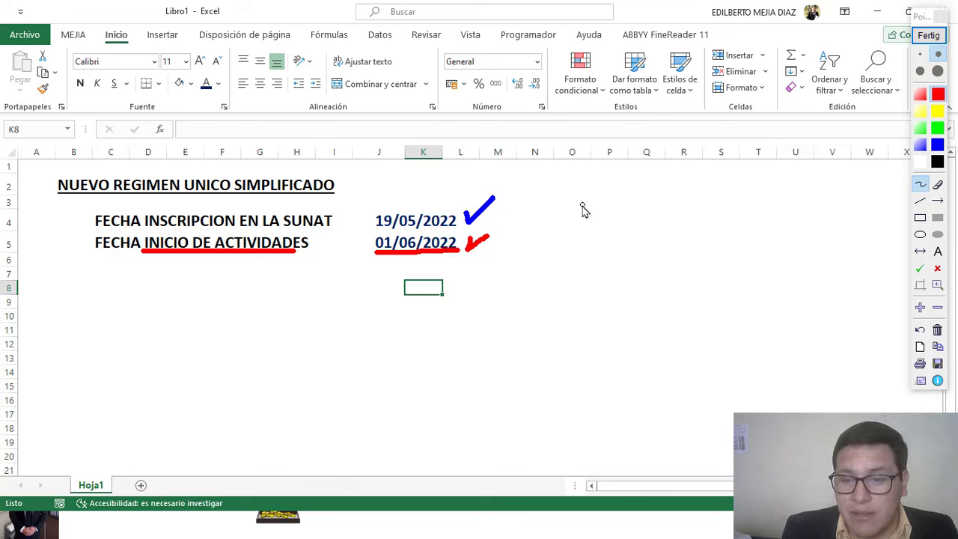
- Handwrite red notes pointing Jul to Junio and Agost to Julio beside the dates, and close the annotation mode
mouse_move(576, 203)
left_mouse_down()
mouse_move(603, 202)
mouse_move(591, 217)
mouse_move(608, 211)
mouse_move(628, 222)
mouse_move(606, 252)
mouse_move(588, 247)
mouse_move(637, 265)
left_mouse_up()
mouse_move(681, 225)
left_mouse_down()
mouse_move(696, 213)
mouse_move(707, 226)
left_mouse_up()
mouse_move(731, 211)
left_mouse_down()
mouse_move(745, 215)
mouse_move(746, 229)
mouse_move(774, 207)
mouse_move(722, 263)
mouse_move(748, 261)
left_mouse_up()
mouse_move(682, 274)
left_mouse_down()
mouse_move(704, 272)
mouse_move(681, 294)
mouse_move(707, 297)
mouse_move(716, 286)
mouse_move(716, 299)
mouse_move(731, 306)
mouse_move(744, 280)
mouse_move(752, 306)
mouse_move(761, 299)
mouse_move(746, 282)
left_mouse_up()
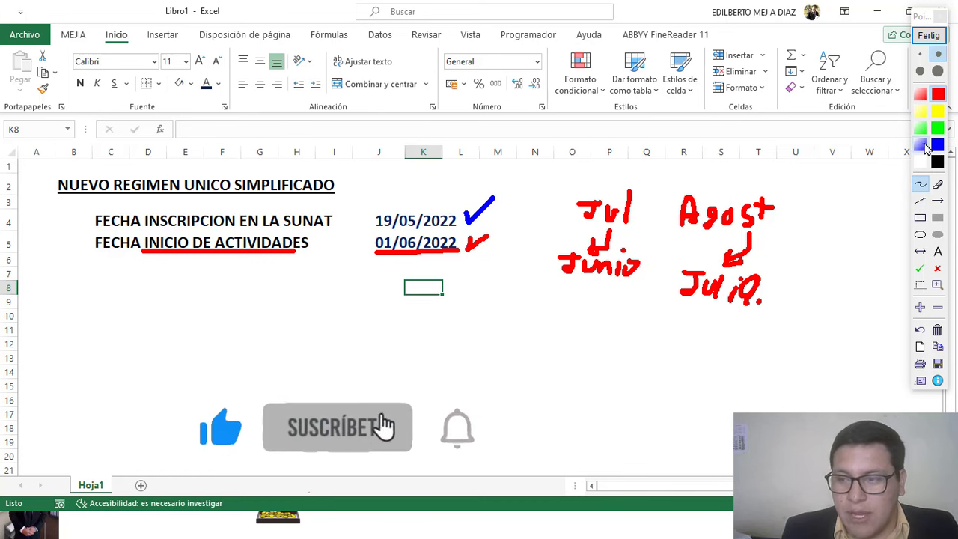
left_click(927, 35)
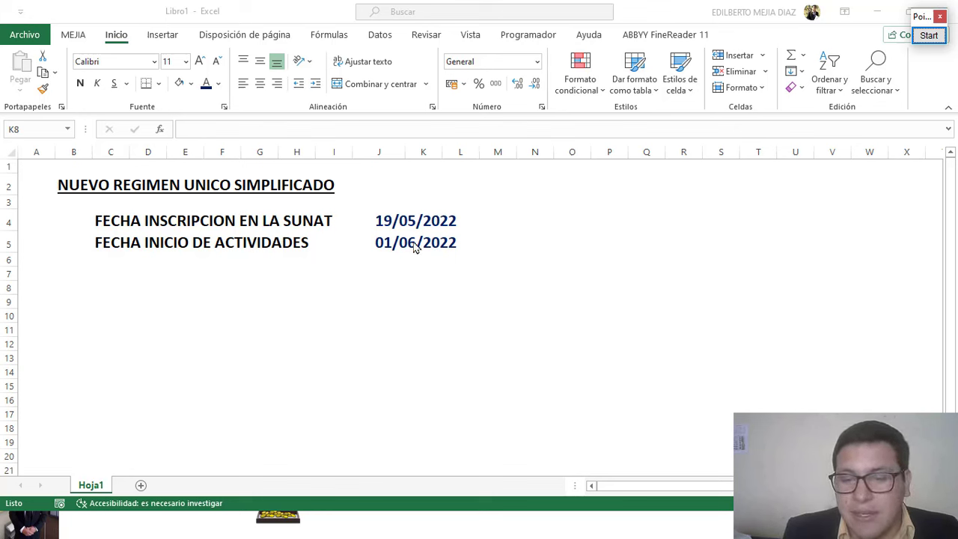
- Restart the screen annotation, underline 19/05/2022 in red with an arrow leading away from it, and handwrite 23 before the date
left_click(927, 36)
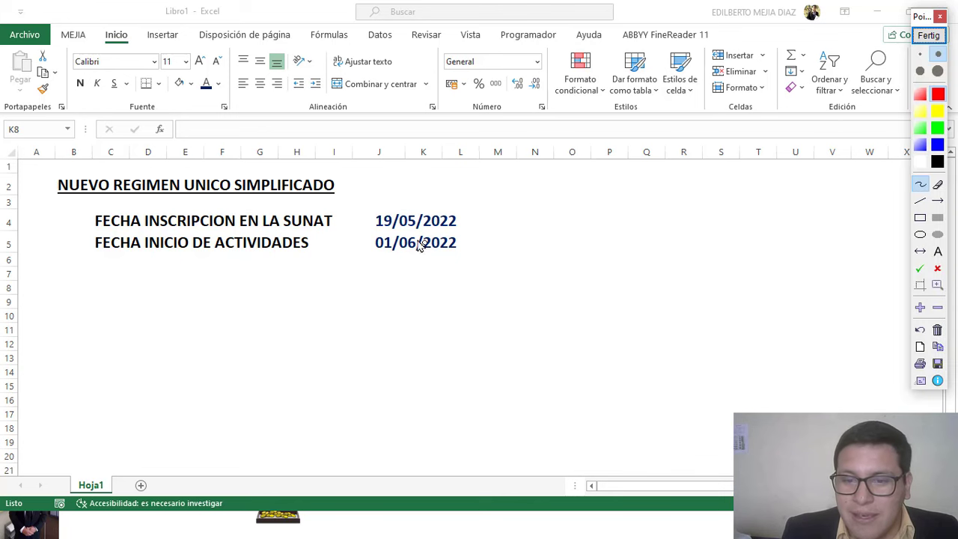
mouse_move(373, 233)
left_mouse_down()
mouse_move(477, 234)
mouse_move(511, 197)
mouse_move(549, 190)
mouse_move(529, 207)
left_mouse_up()
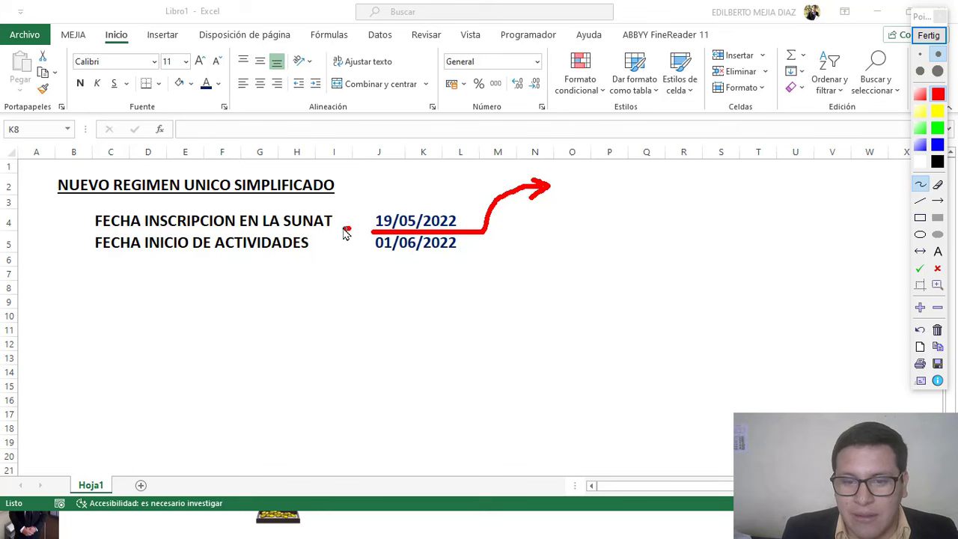
mouse_move(345, 232)
left_mouse_down()
mouse_move(340, 246)
mouse_move(366, 234)
mouse_move(358, 247)
left_mouse_up()
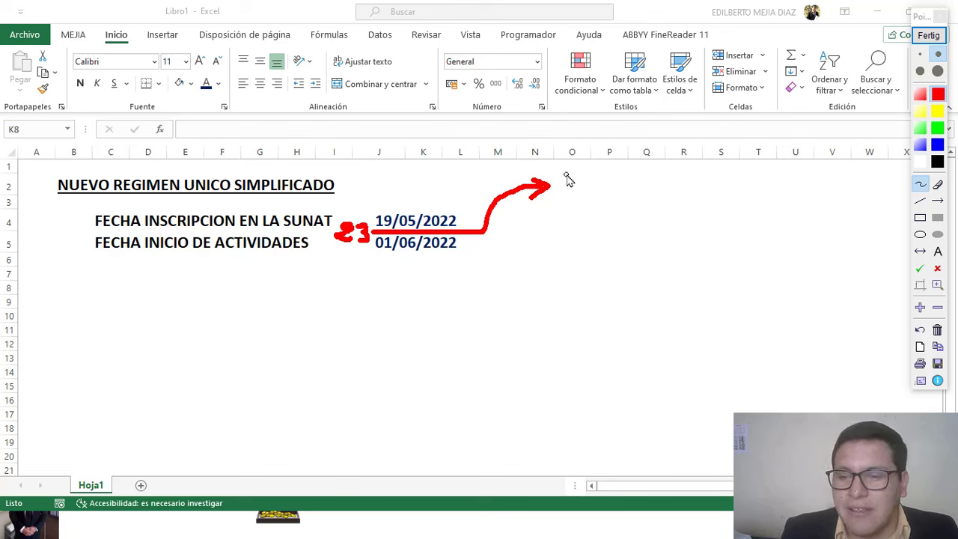
- Handwrite I.P in red at the arrow's tip and strike it through with a black diagonal line
left_click_drag(569, 173, 570, 204)
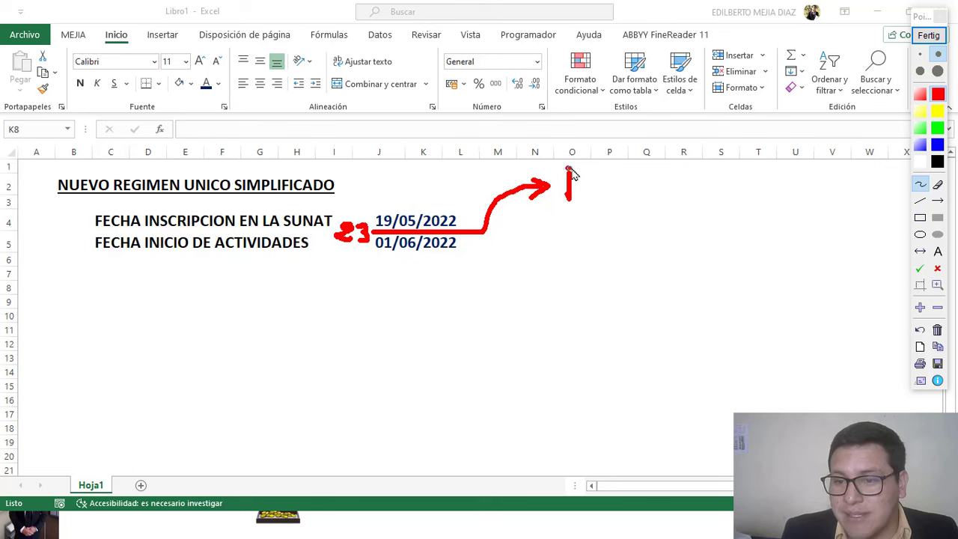
left_click_drag(567, 171, 595, 171)
left_click_drag(568, 201, 635, 189)
left_click(609, 188)
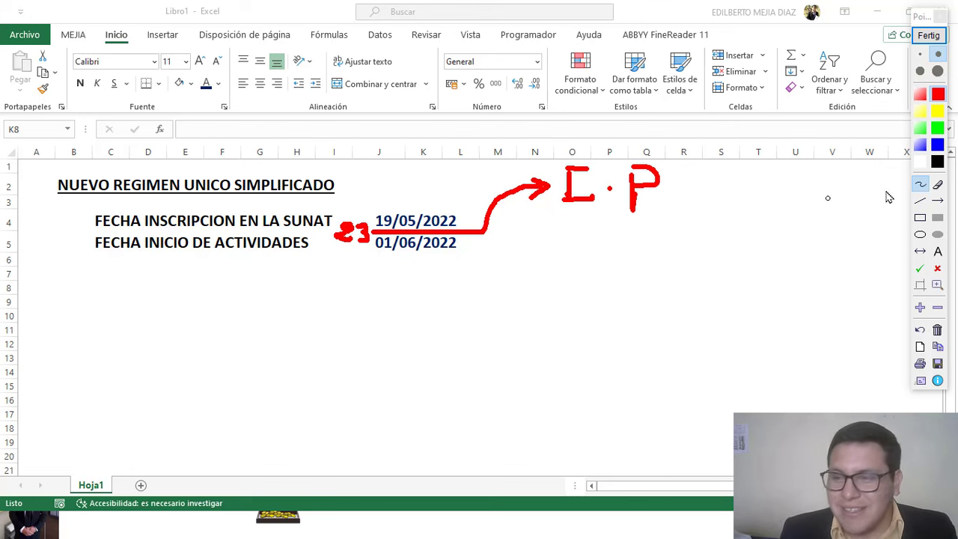
left_click(937, 161)
left_click_drag(706, 163, 593, 245)
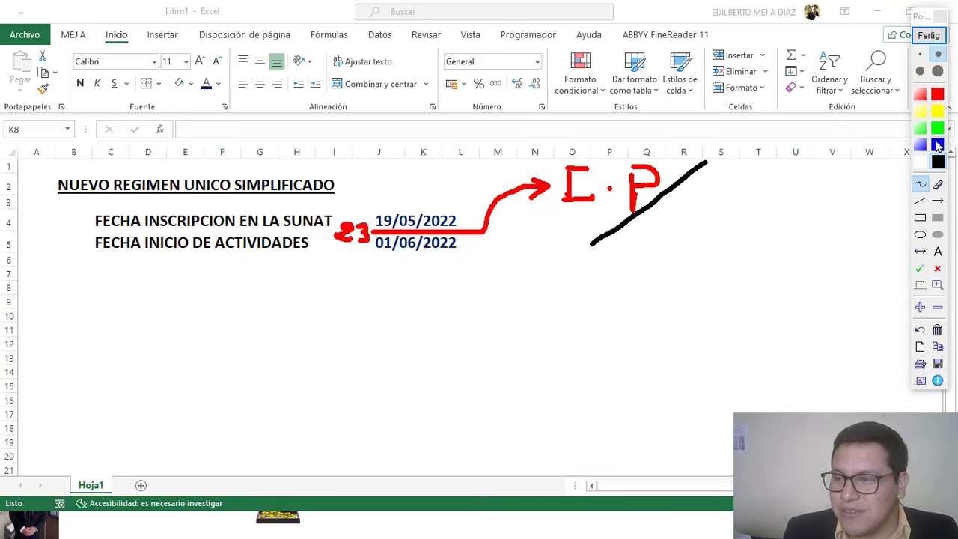
- Handwrite 23/05 in blue below the I.P note, box it, and draw a curved arrow leading away from the box
left_click(937, 145)
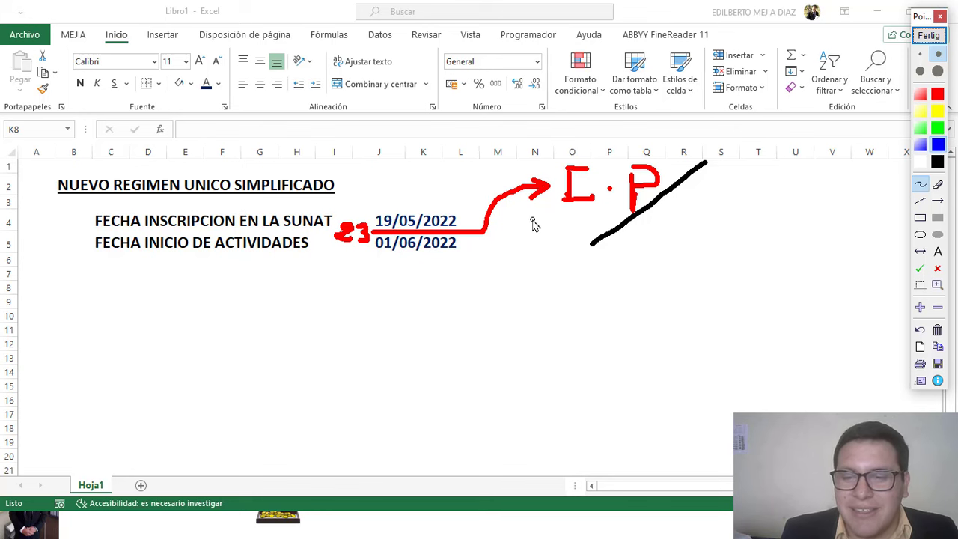
mouse_move(530, 218)
left_mouse_down()
mouse_move(543, 240)
mouse_move(553, 228)
mouse_move(560, 247)
mouse_move(590, 231)
mouse_move(589, 245)
mouse_move(602, 218)
left_mouse_up()
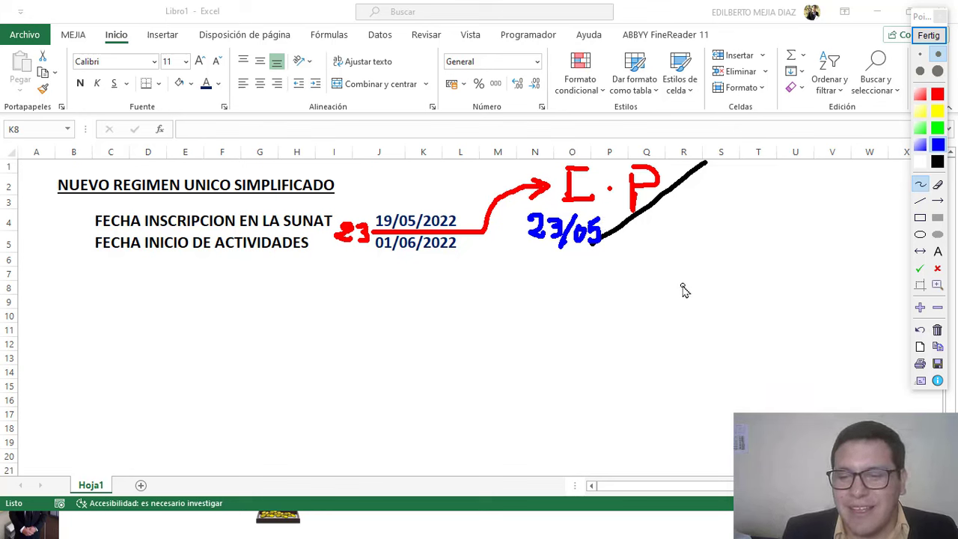
mouse_move(514, 202)
left_mouse_down()
mouse_move(616, 204)
mouse_move(618, 262)
mouse_move(516, 260)
mouse_move(514, 204)
left_mouse_up()
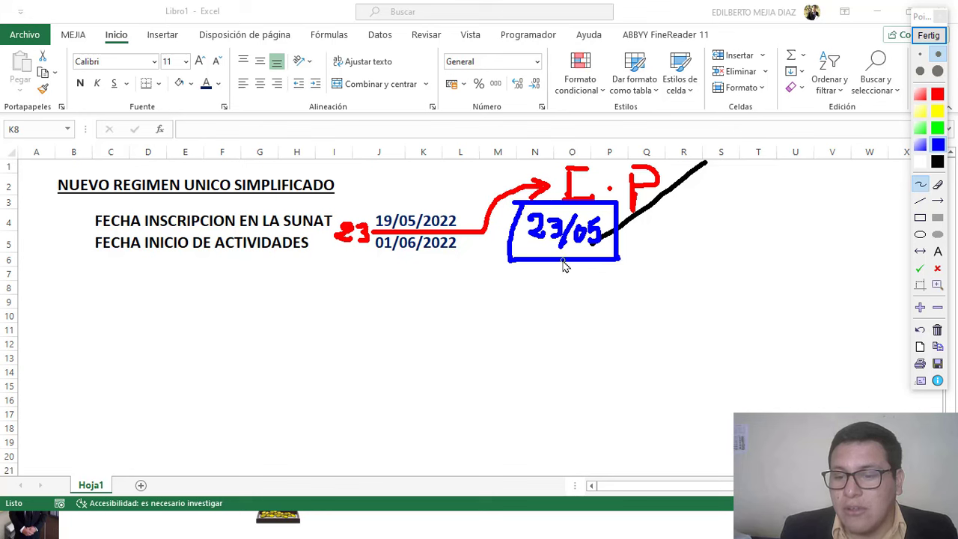
mouse_move(563, 262)
left_mouse_down()
mouse_move(690, 215)
mouse_move(680, 233)
left_mouse_up()
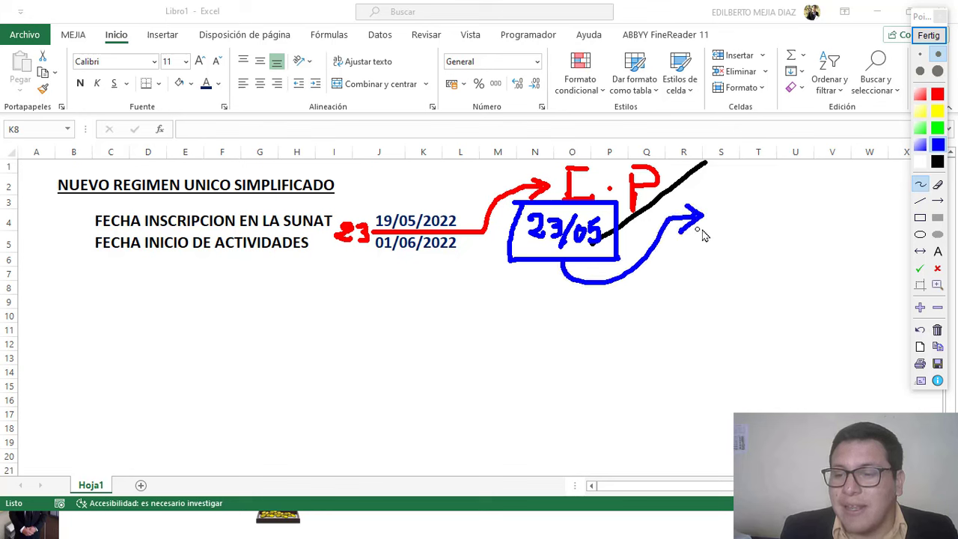
- Handwrite the month initials M / J / J in blue beside the arrow, and close the annotation mode
mouse_move(736, 191)
left_mouse_down()
mouse_move(733, 217)
mouse_move(763, 187)
mouse_move(764, 223)
left_mouse_up()
left_click_drag(810, 177, 763, 258)
mouse_move(828, 200)
left_mouse_down()
mouse_move(858, 200)
mouse_move(823, 234)
mouse_move(816, 217)
left_mouse_up()
left_click_drag(875, 192, 852, 256)
mouse_move(879, 220)
left_mouse_down()
mouse_move(900, 223)
mouse_move(869, 254)
left_mouse_up()
left_click_drag(887, 218, 910, 216)
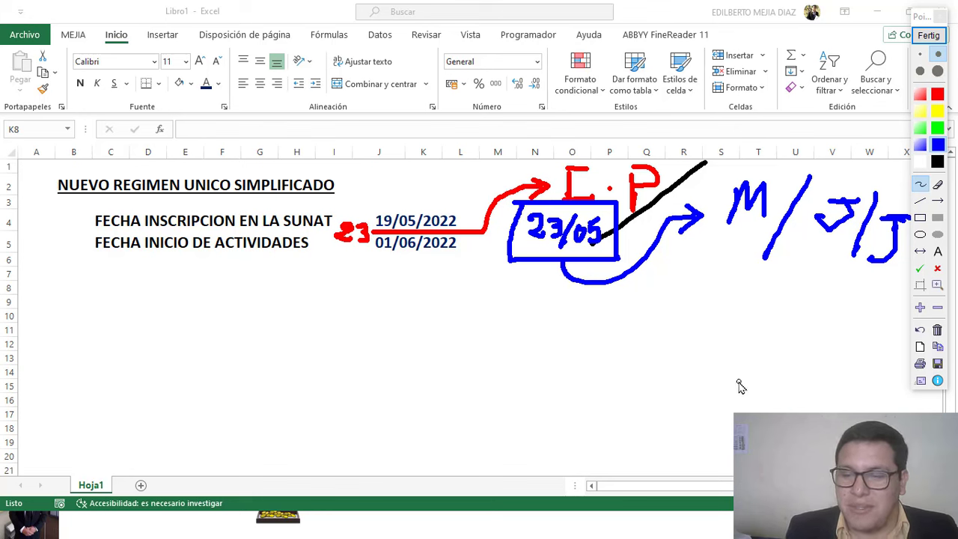
left_click(928, 36)
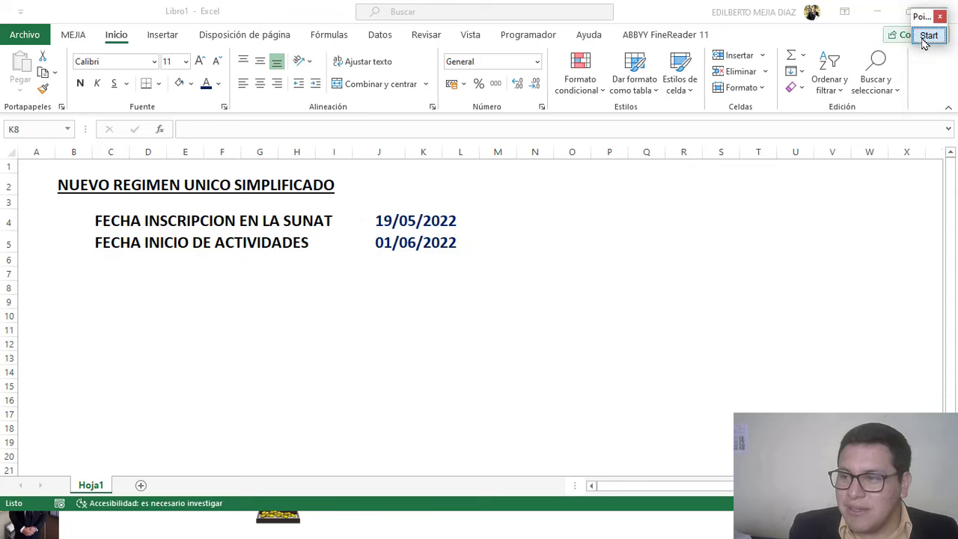
- Enter the row labels VENTAS in B8 and COMPRAS in B9
left_click(109, 285)
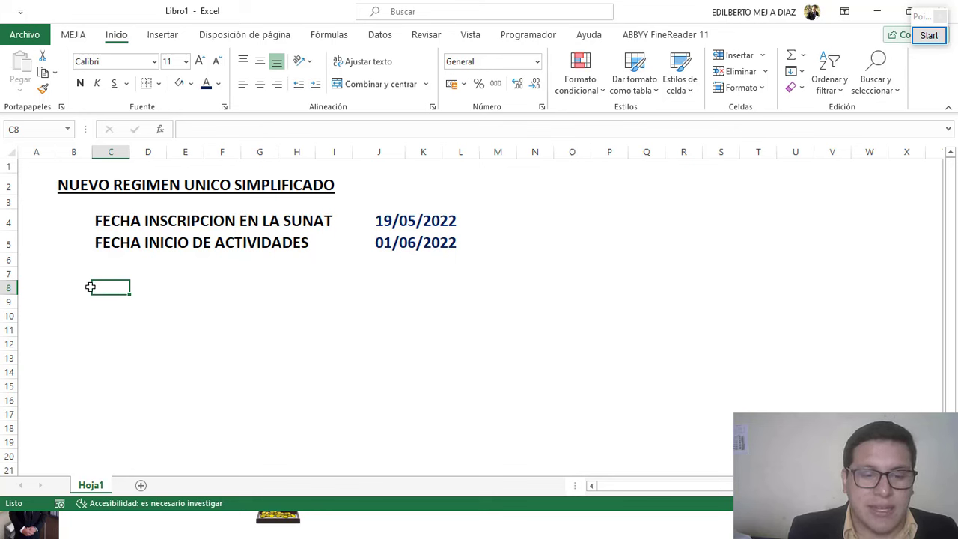
left_click(88, 289)
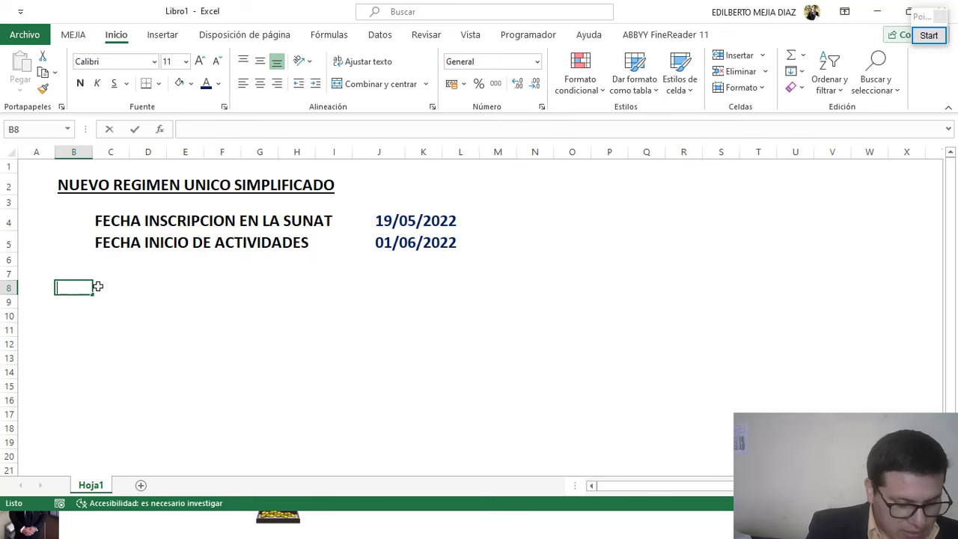
type("VENTAS")
key("Return")
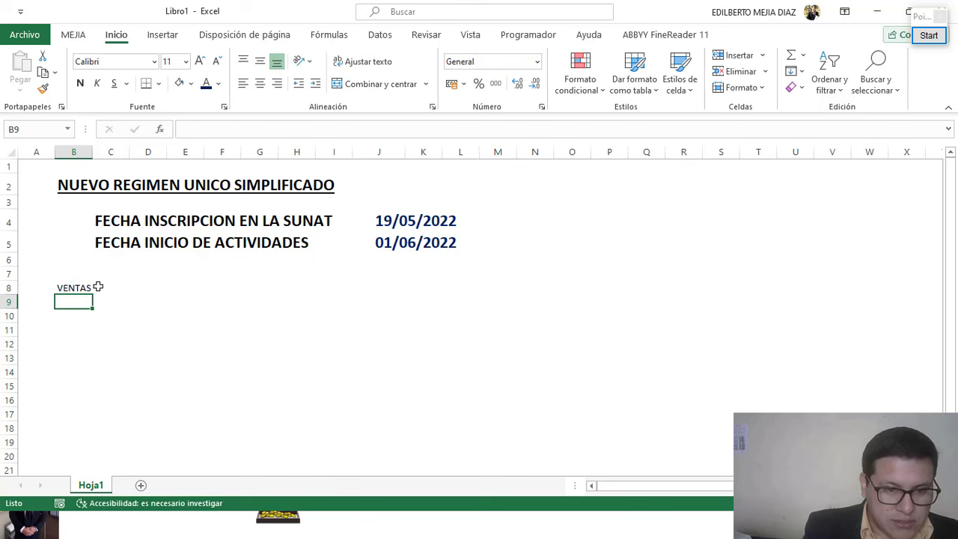
type("COMPRAS")
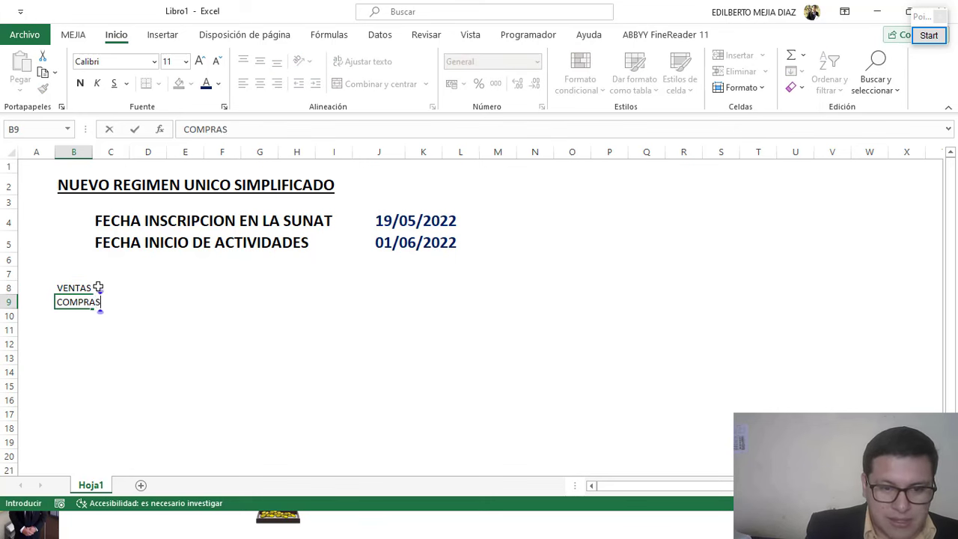
key("Return")
- Enter ENERO in D7 as the first month heading of the table
left_click(141, 286)
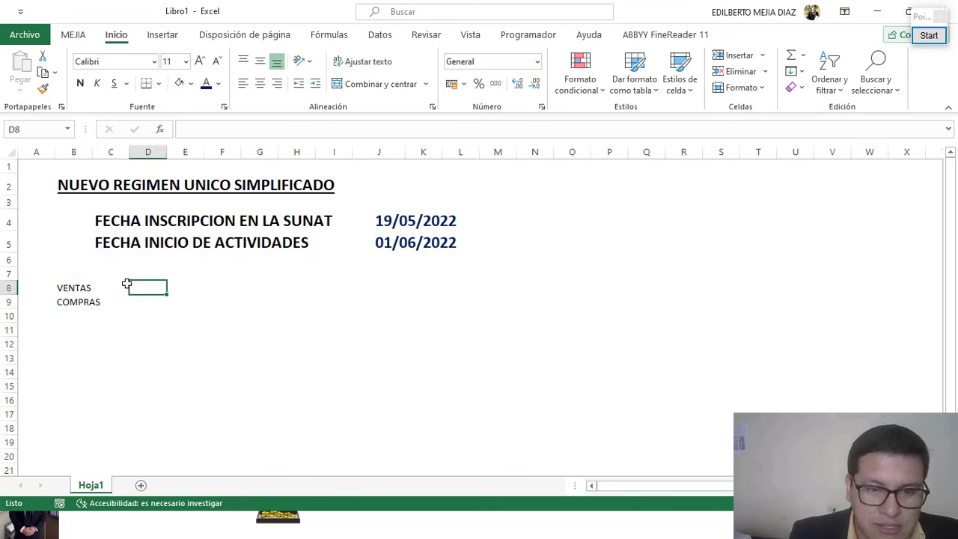
left_click(126, 273)
left_click(145, 277)
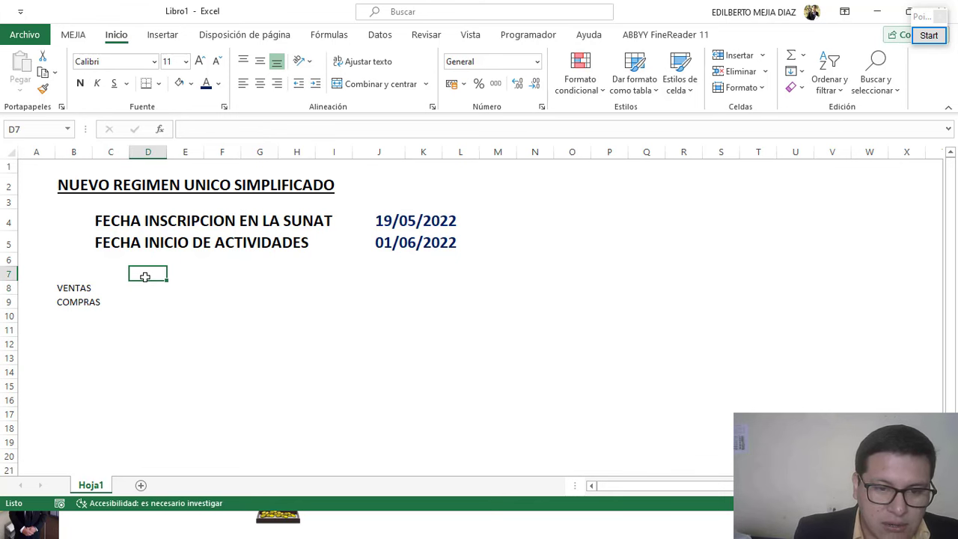
type("ENERO")
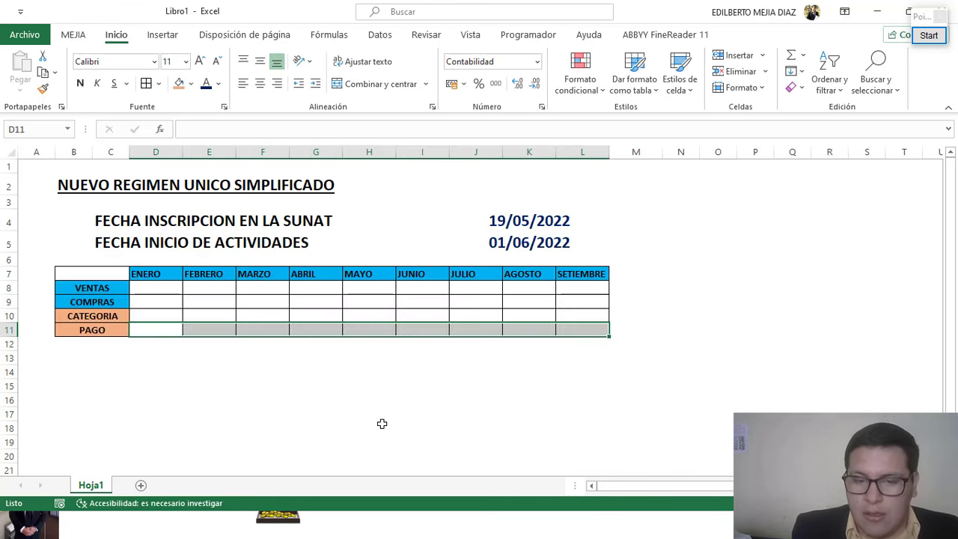
- Enter the label CATEGORIA 1 in M2, outside the monthly table
left_click(369, 441)
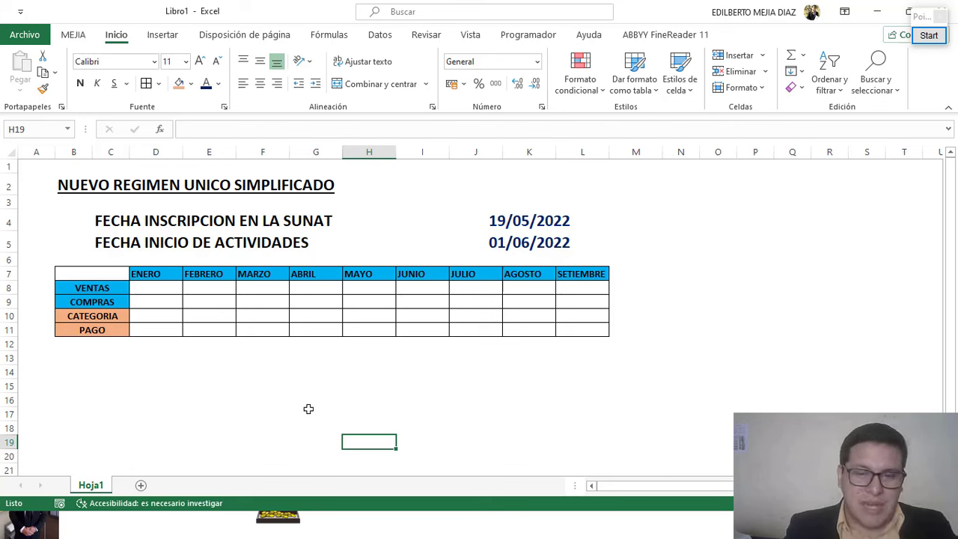
left_click(161, 289)
left_click(666, 186)
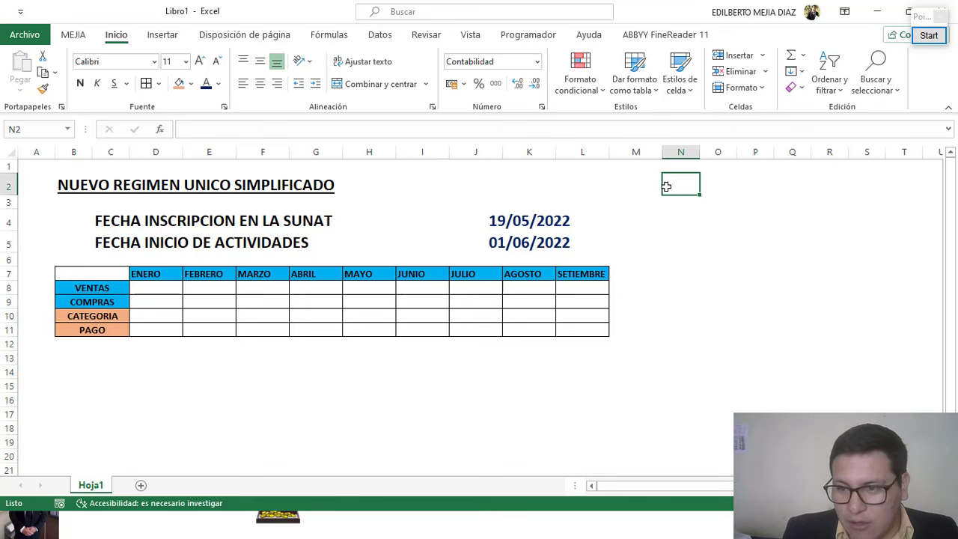
left_click(637, 187)
type("CATEGORIA")
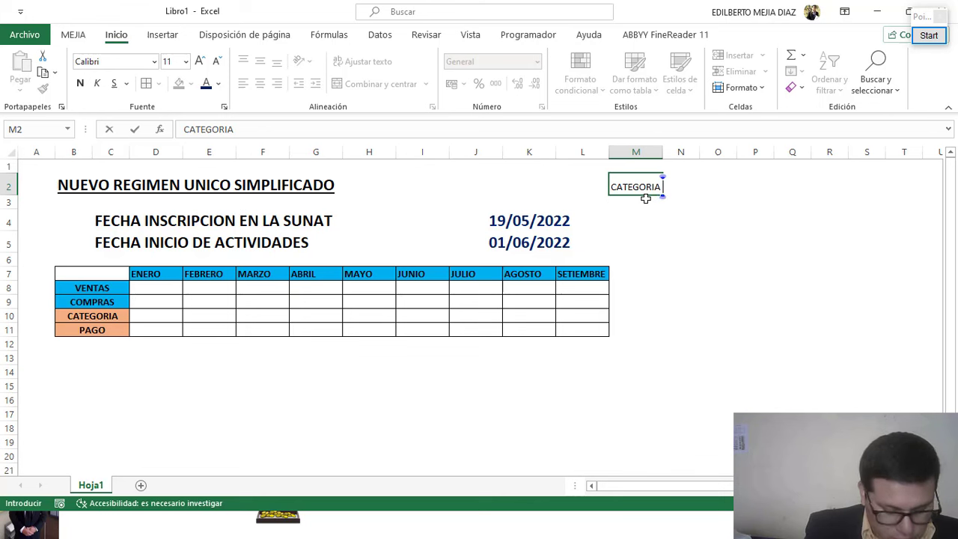
type(" 1")
key("Return")
- Extend the label series to CATEGORIA 2 in M3, fit column M to its text, and apply borders to M2:N3
left_click(651, 187)
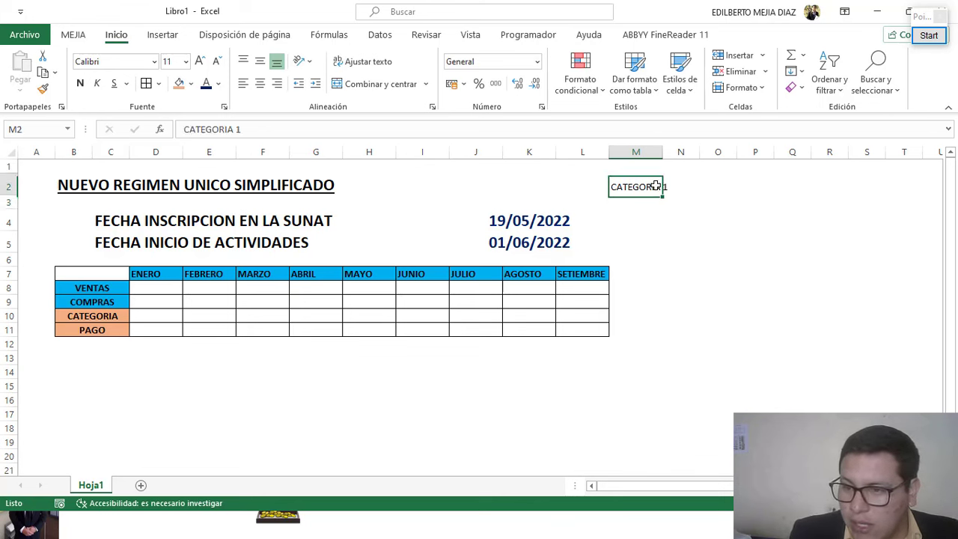
left_click_drag(662, 194, 701, 205)
double_click(662, 152)
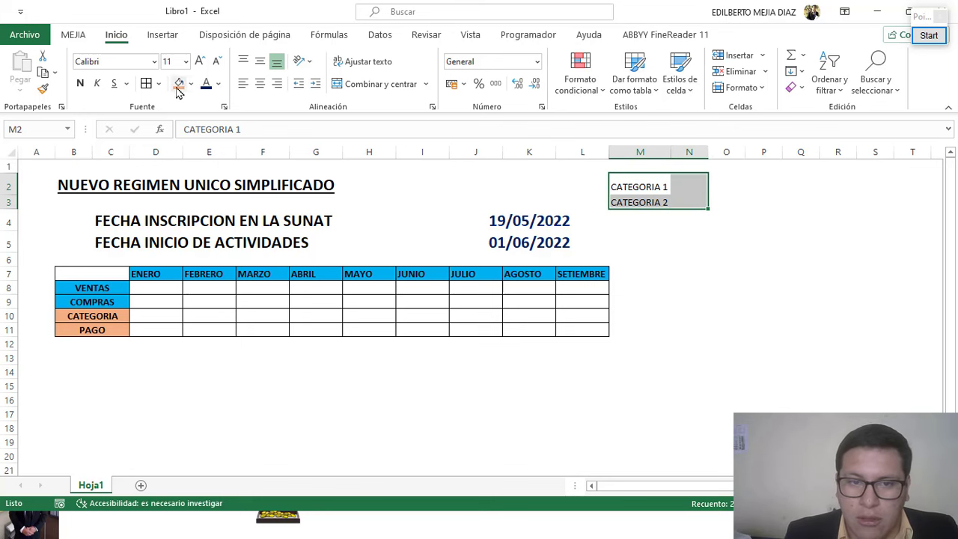
left_click(147, 83)
left_click(694, 184)
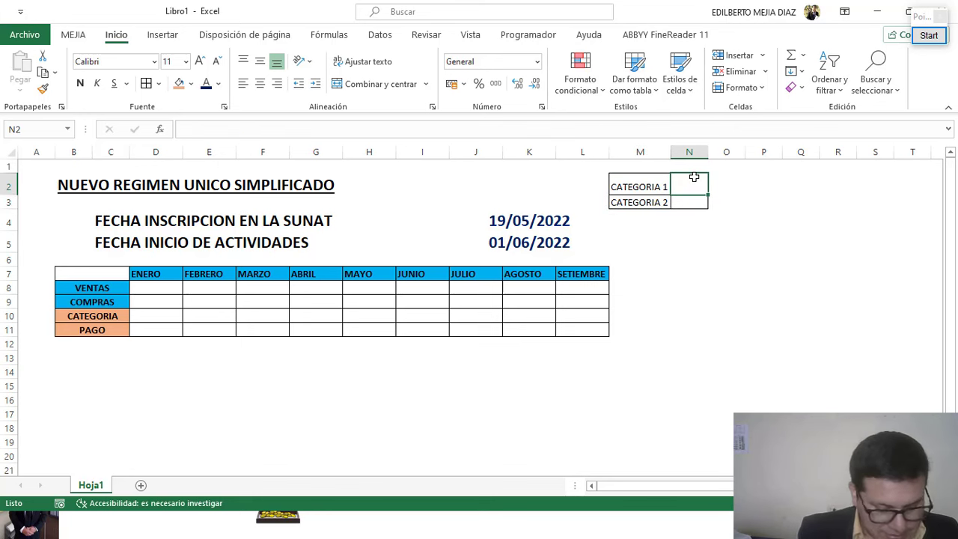
- Enter the category limits 5000 in N2 and 8000 in N3, formatted with a thousands separator and two decimals
type("5000")
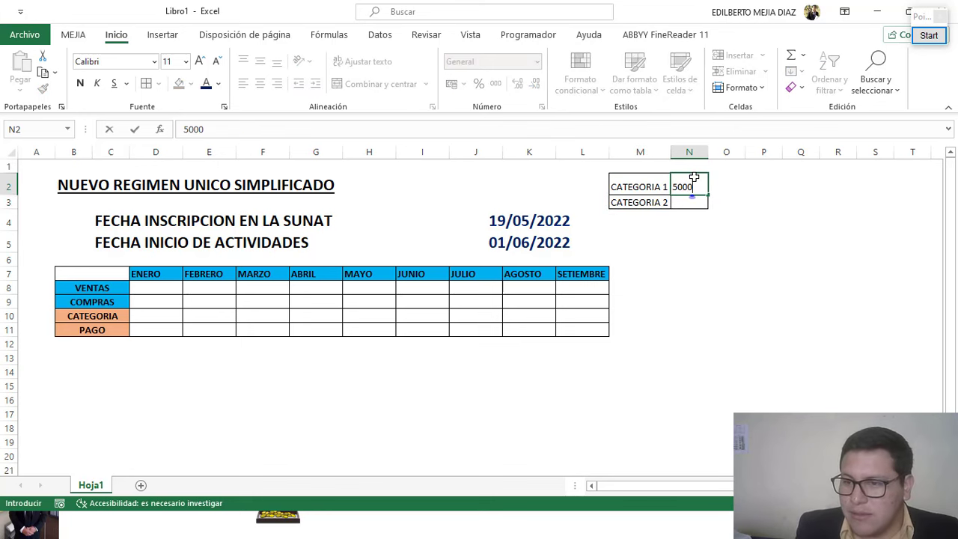
key("Return")
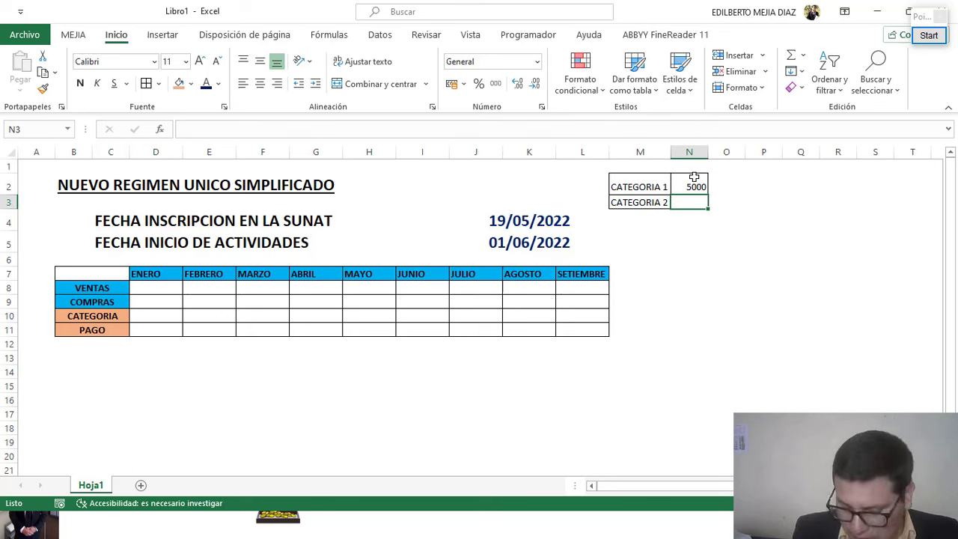
type("8000")
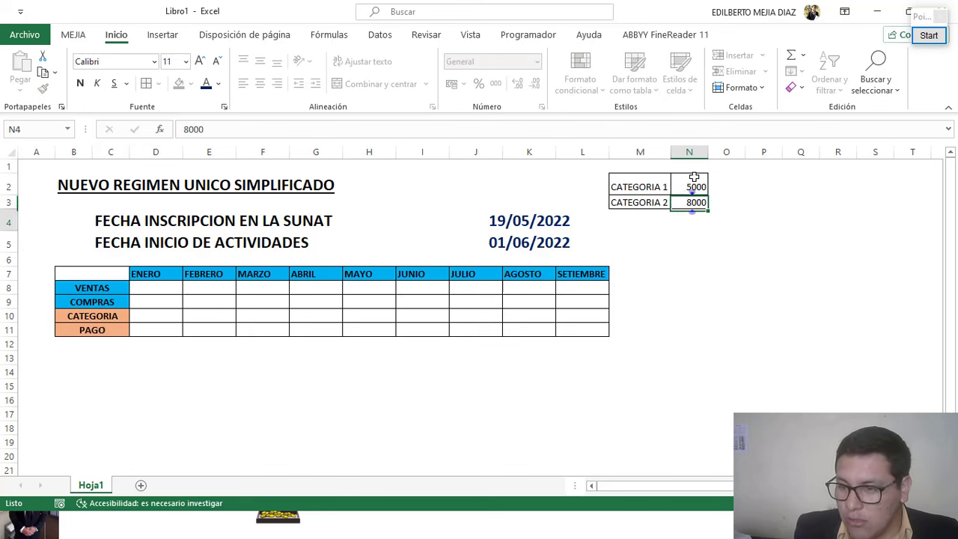
key("Return")
left_click_drag(694, 180, 692, 202)
left_click(495, 83)
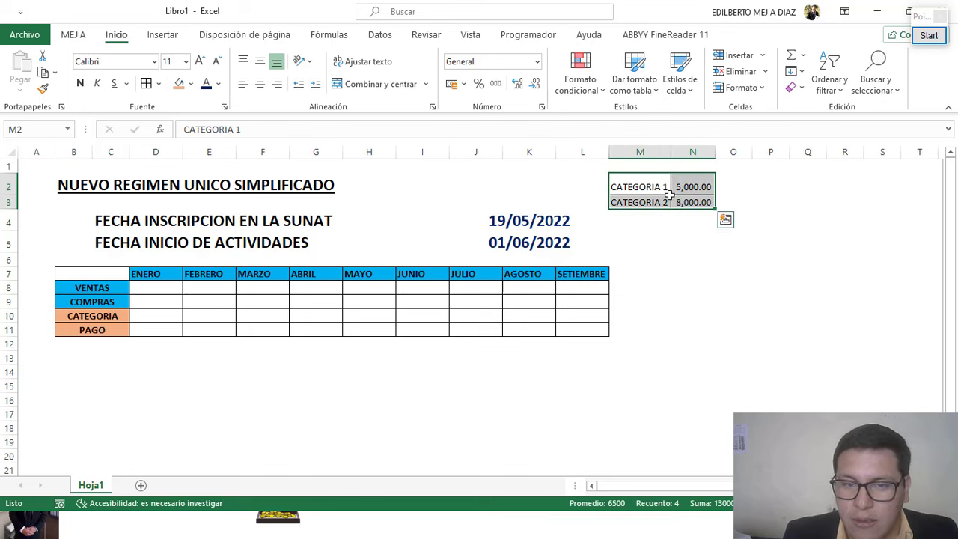
- Fill the category block M2:N3 with yellow and make the labels in M2:M3 bold
left_click(191, 83)
left_click(214, 217)
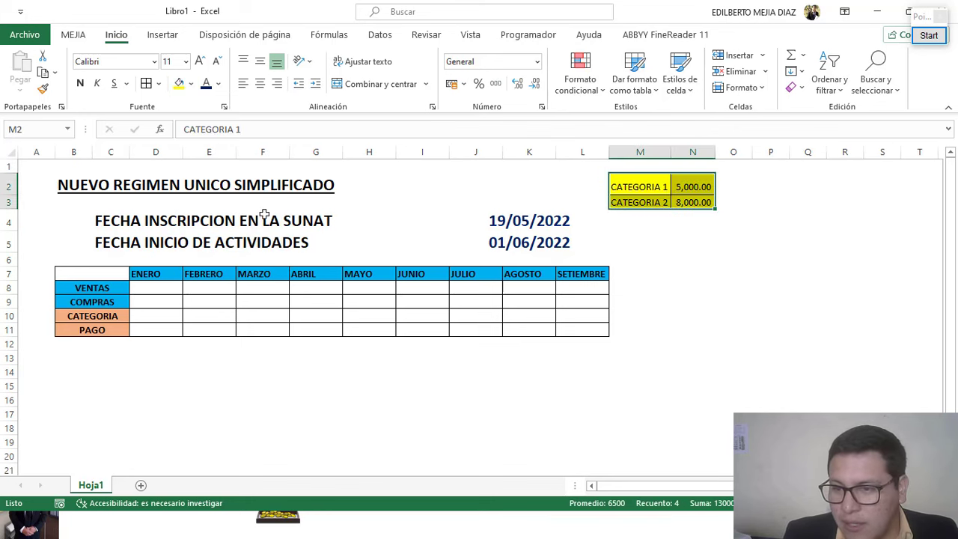
left_click_drag(635, 187, 636, 202)
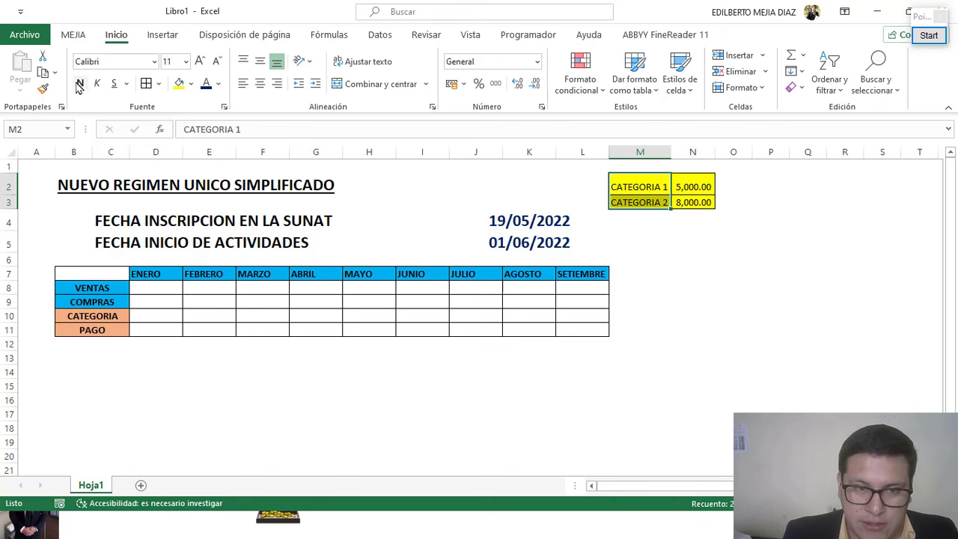
left_click(449, 385)
- Remove the ENERO to MAYO columns and extend the month headings so the table runs from JUNIO to DICIEMBRE
left_click(180, 288)
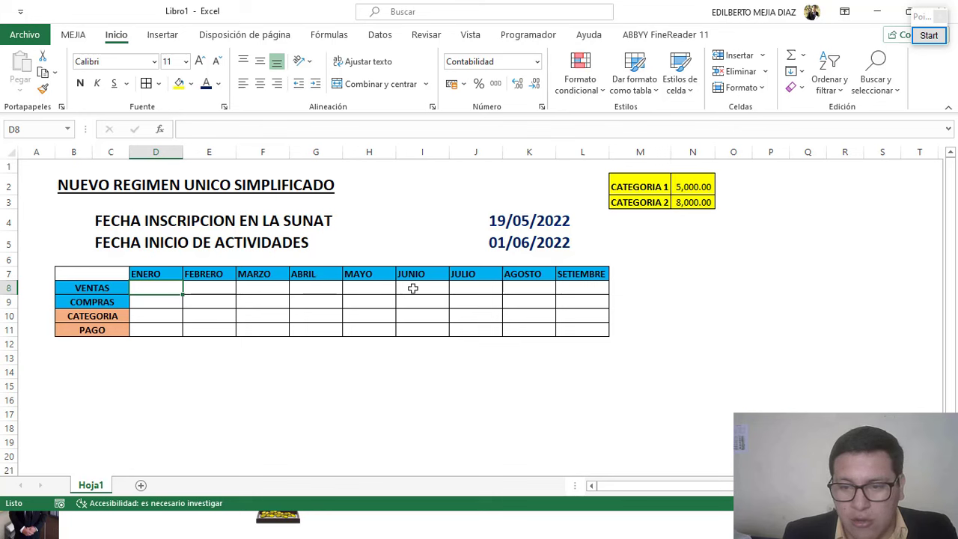
left_click(154, 273)
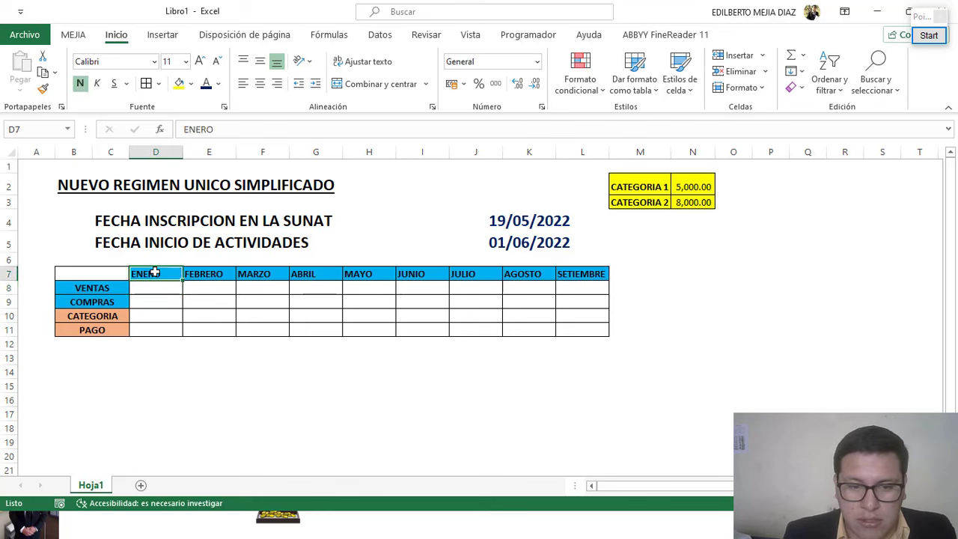
left_click_drag(187, 152, 362, 165)
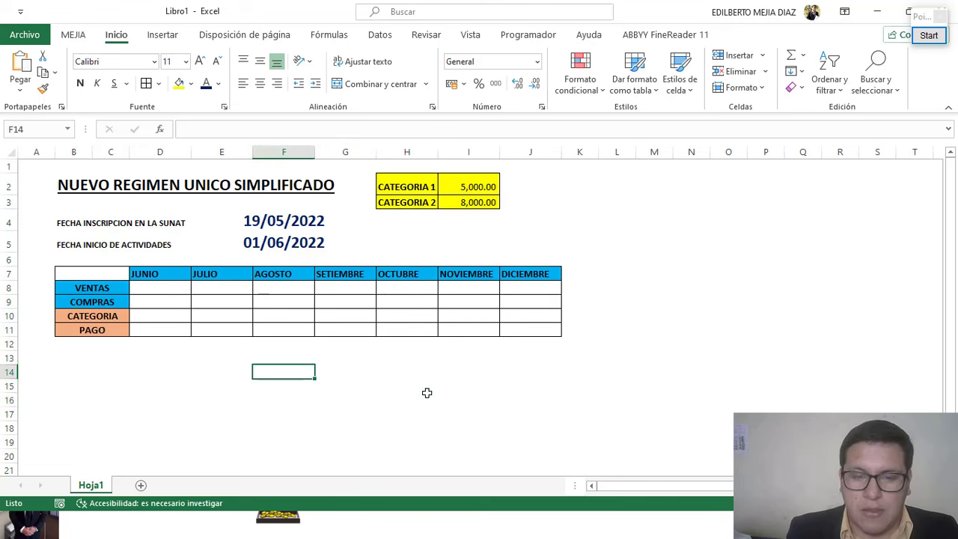
left_click(424, 396)
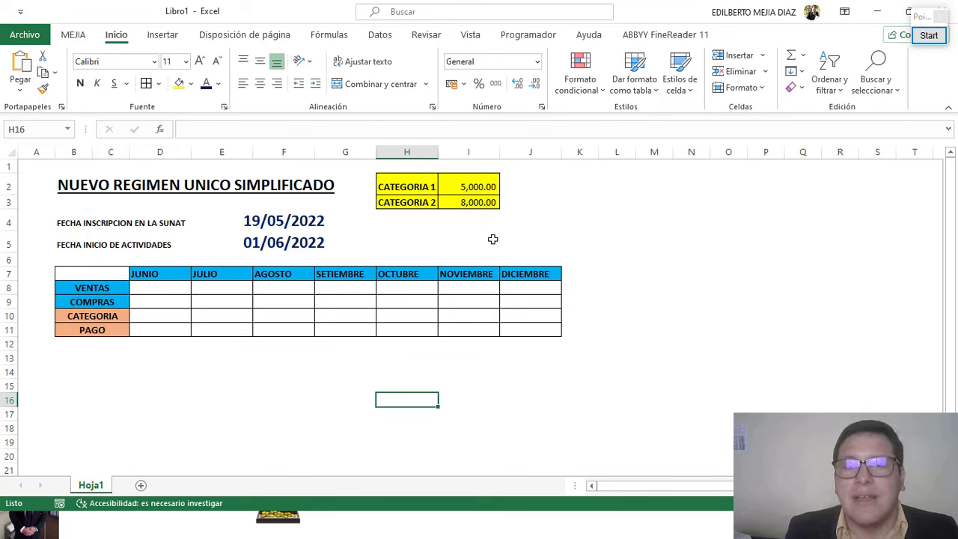
- Enter the JUNIO figures: 3500 for VENTAS in D8 and 2500 for COMPRAS in D9
left_click(177, 288)
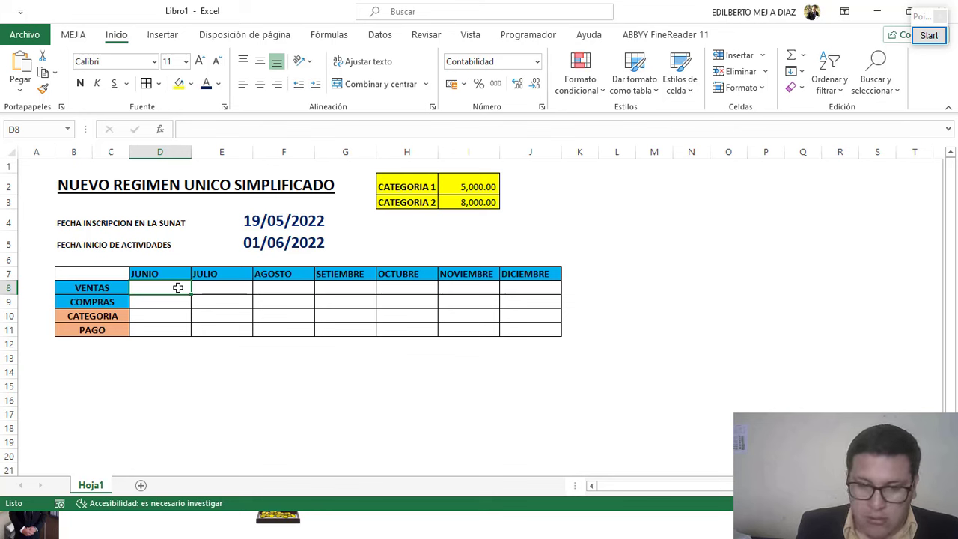
type("3500")
key("Return")
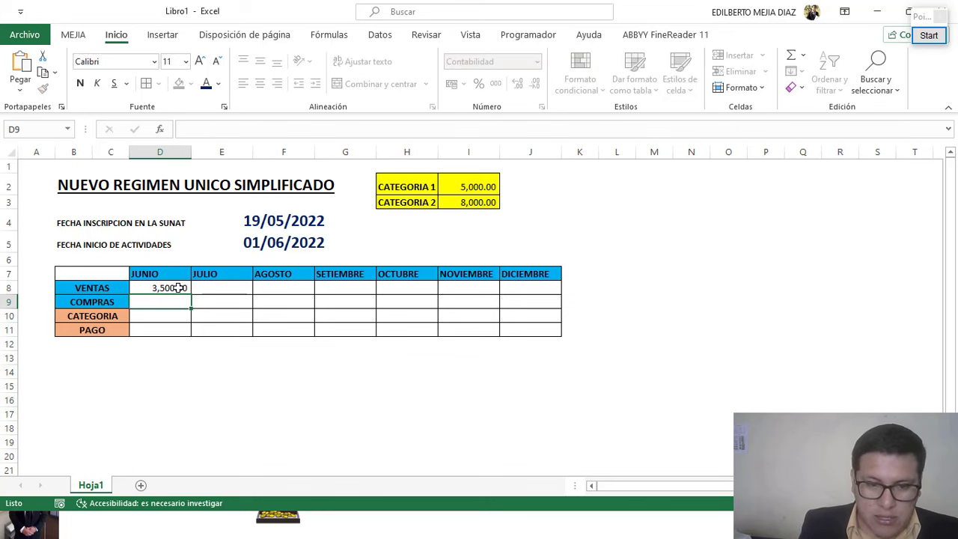
type("2,5")
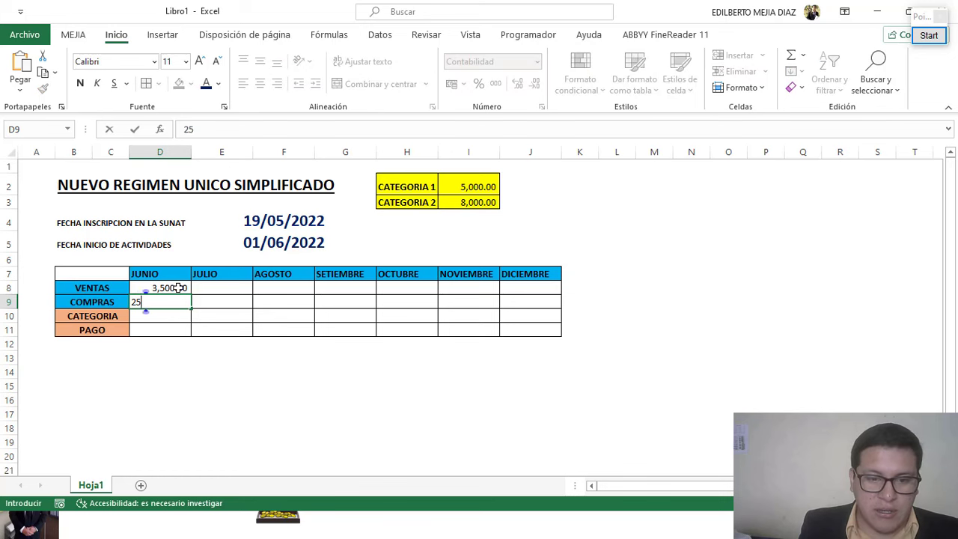
type("00")
key("Return")
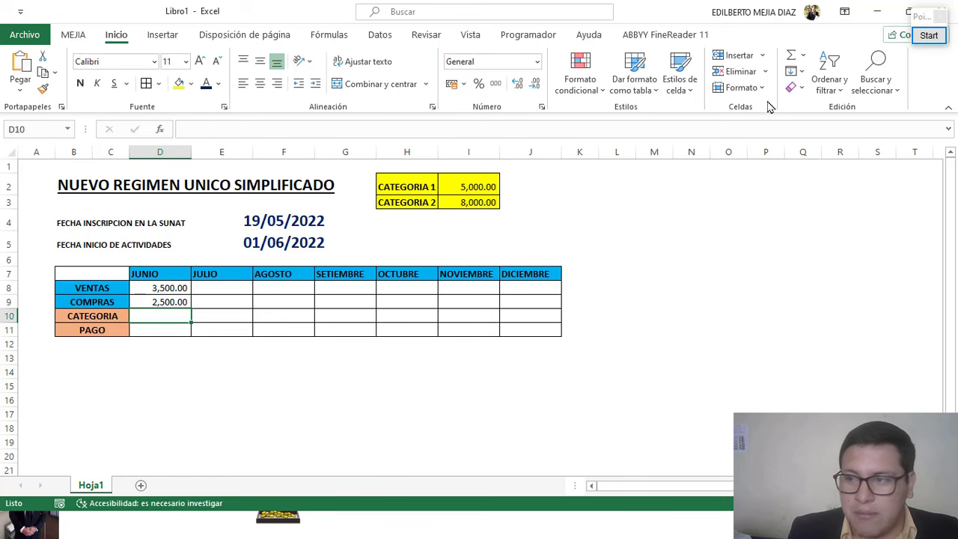
- Annotate the JUNIO sales, JUNIO purchases and CATEGORIA 1 limit with blue freehand check marks, and close the annotation mode
left_click(928, 35)
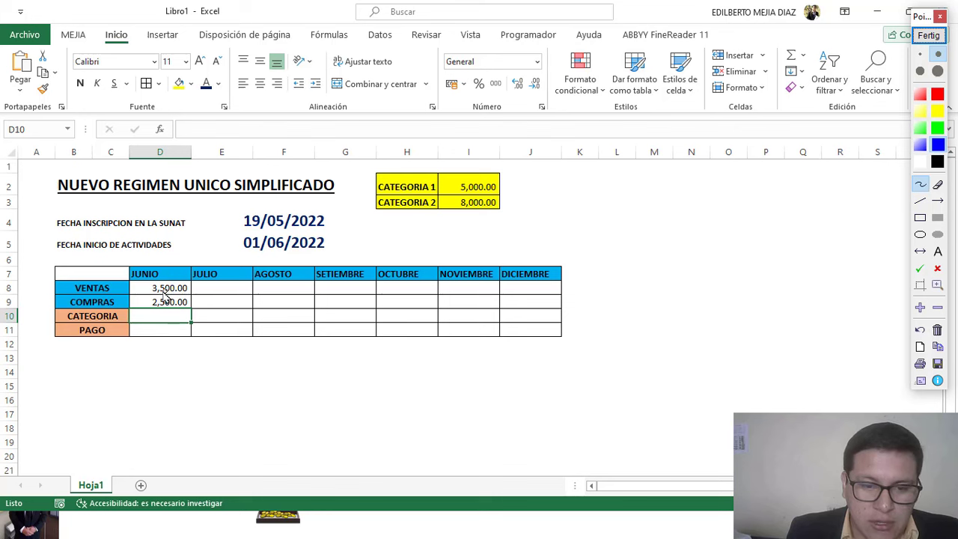
left_click_drag(192, 293, 210, 284)
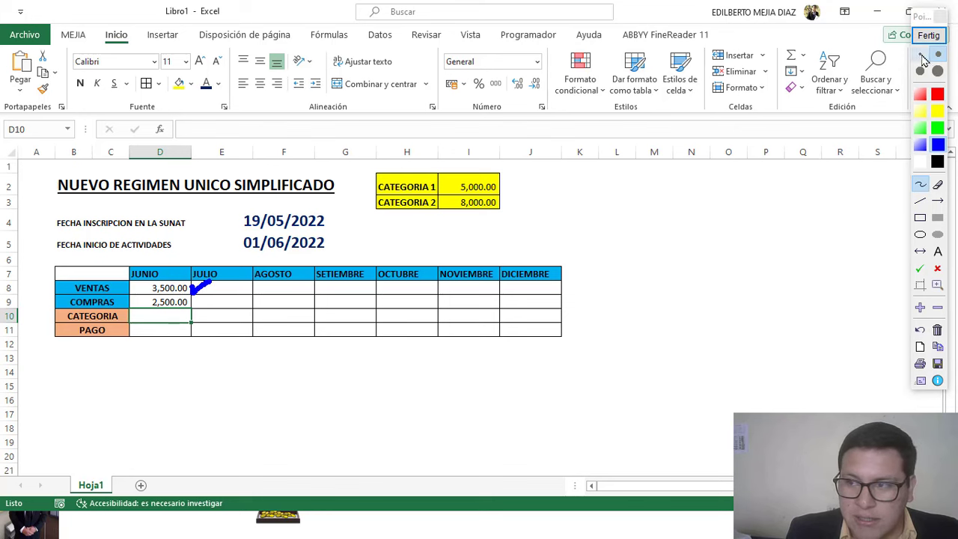
left_click(920, 54)
left_click_drag(194, 299, 216, 286)
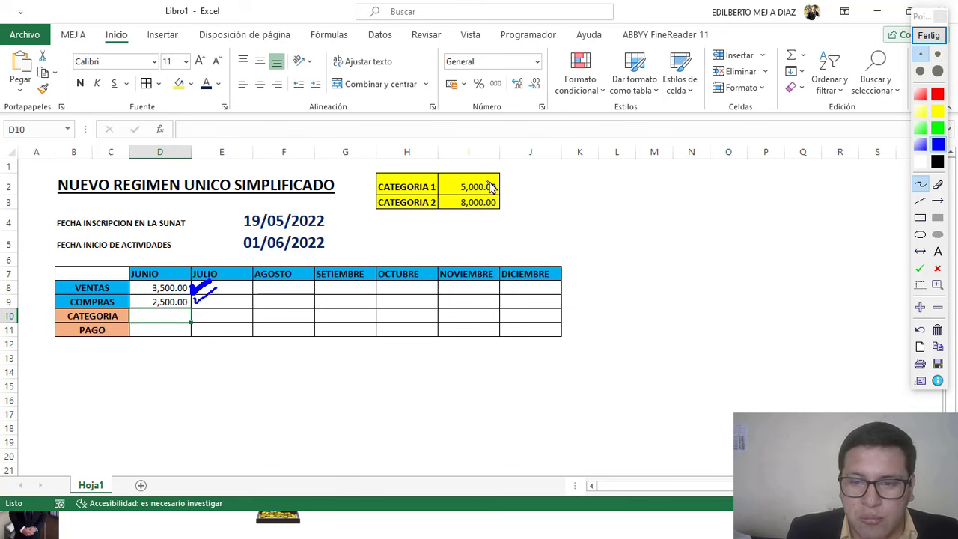
left_click_drag(486, 175, 509, 162)
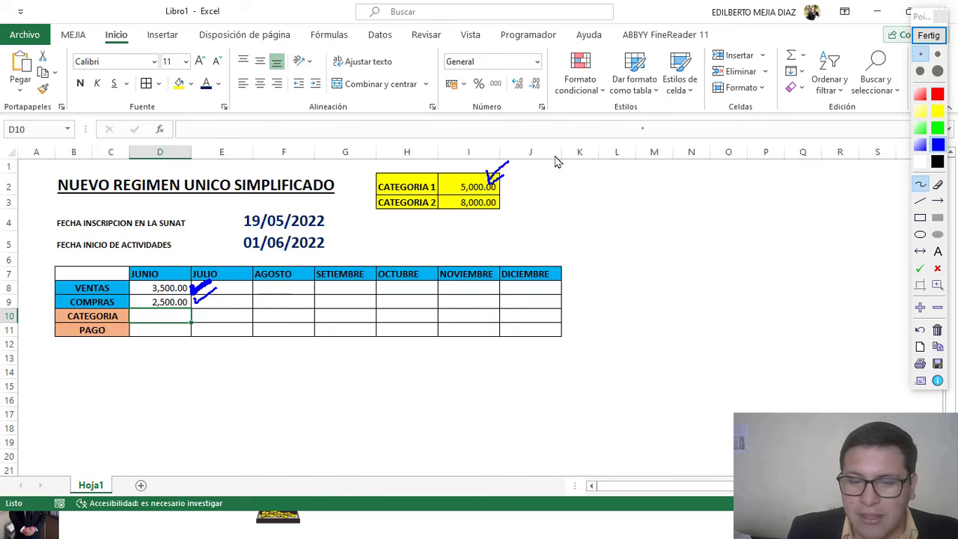
left_click(929, 35)
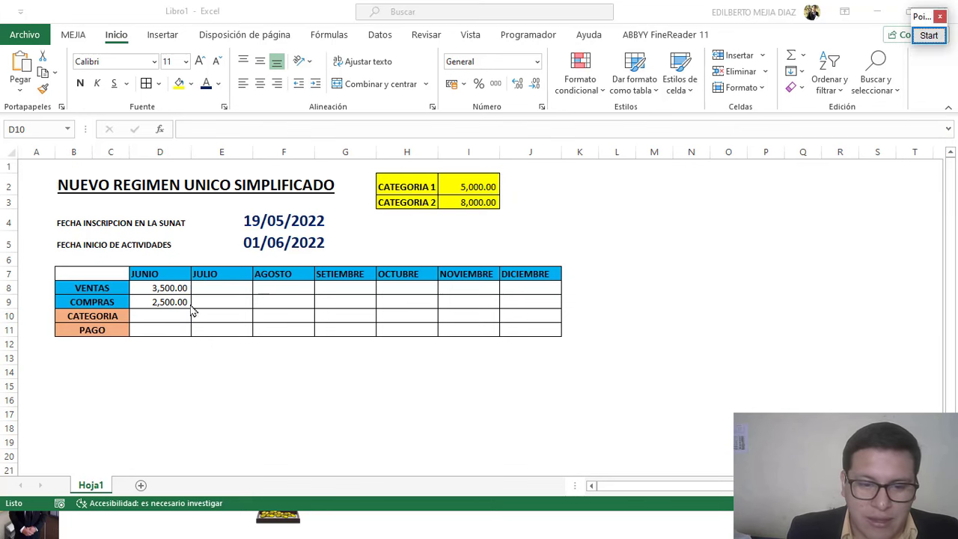
- Enter category 1 for JUNIO in D10, and format D10:J10 centred both ways at font size 14
type("=")
type("1")
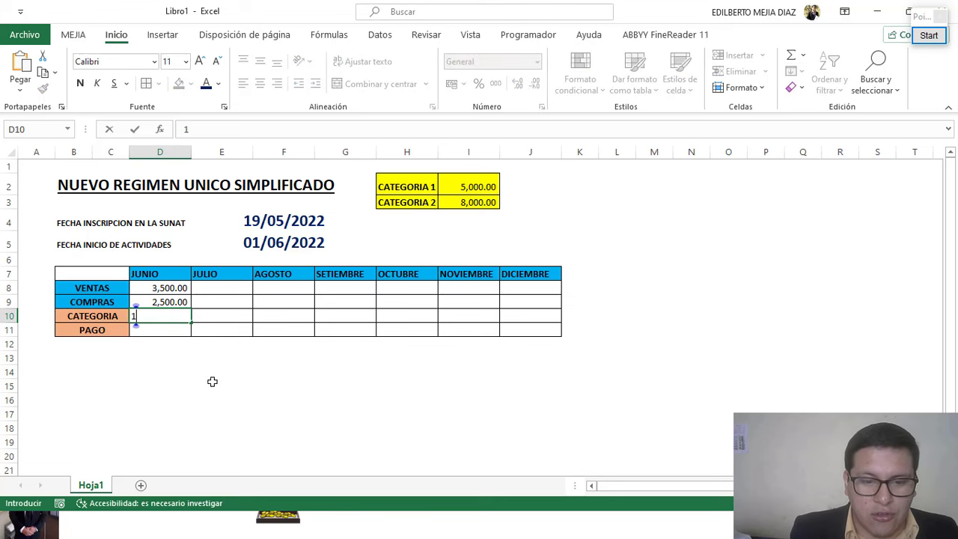
left_click_drag(217, 385, 217, 351)
left_click_drag(160, 316, 554, 316)
left_click(200, 61)
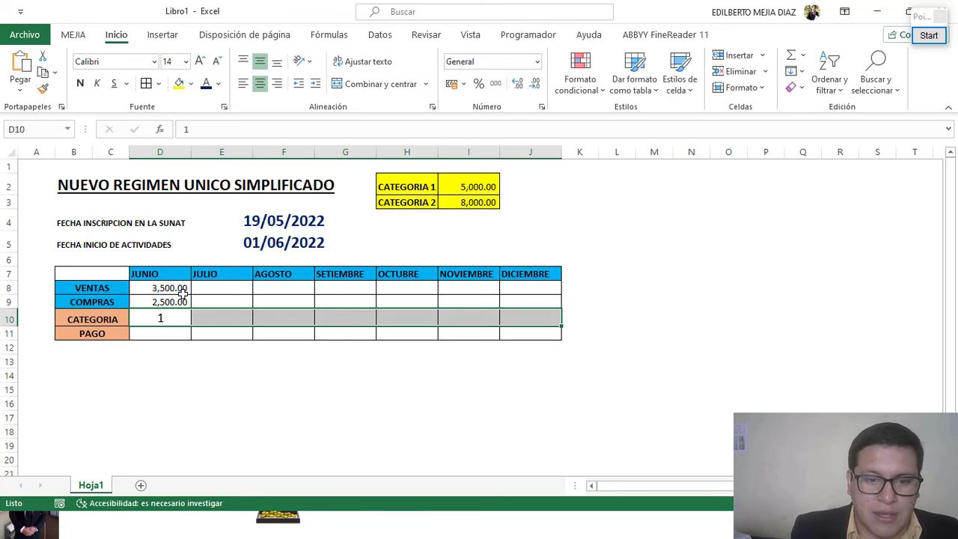
- Extend the yellow category block into column J and enter the monthly payments 20 in J2 and 50 in J3
left_click(170, 332)
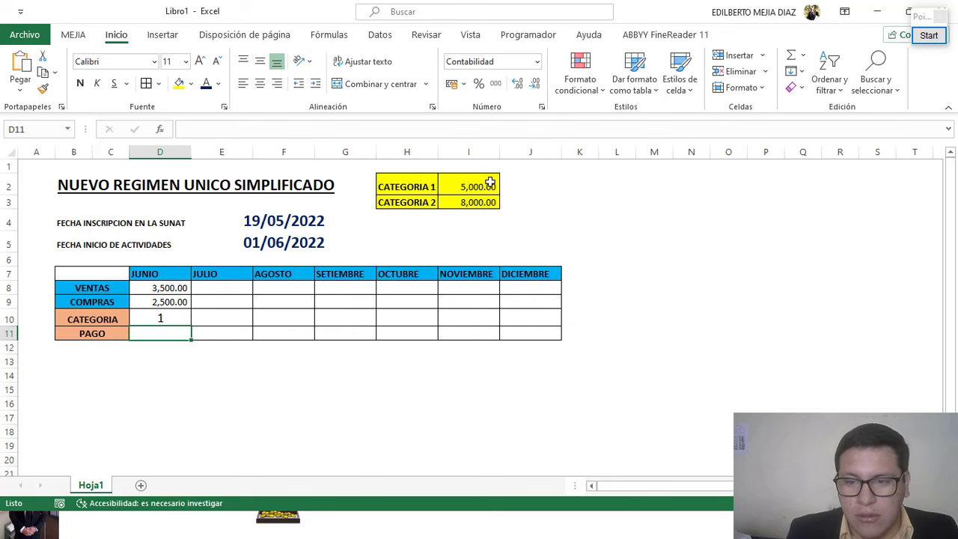
left_click_drag(487, 184, 557, 211)
left_click(532, 188)
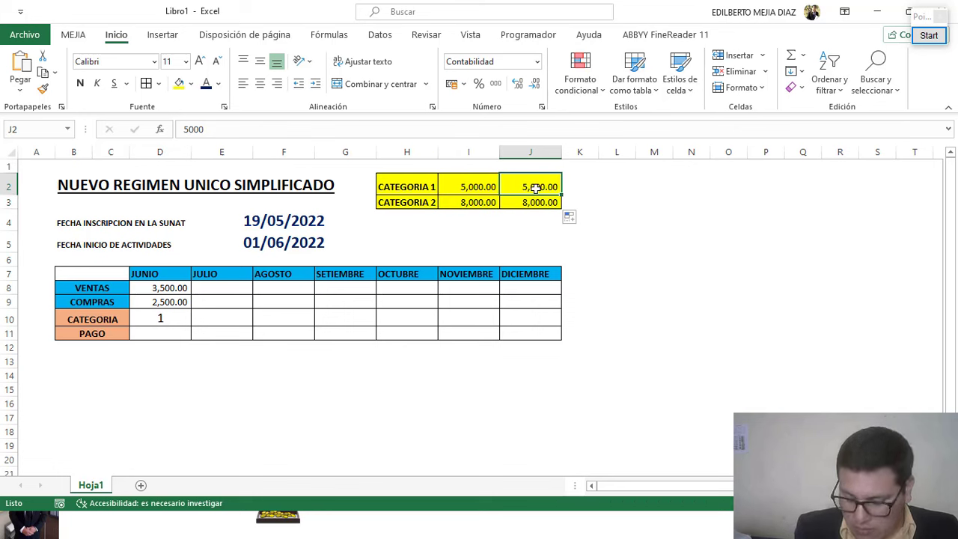
key("Delete")
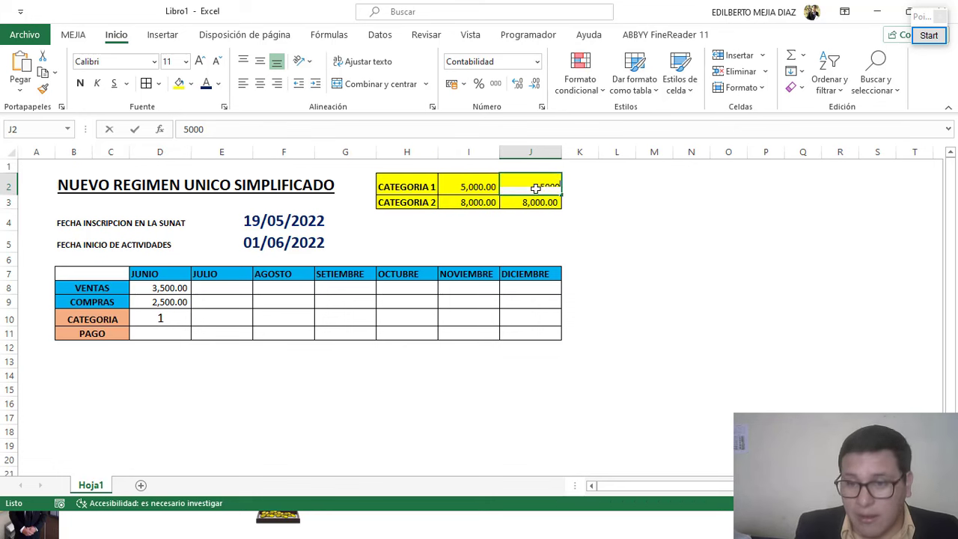
type("2")
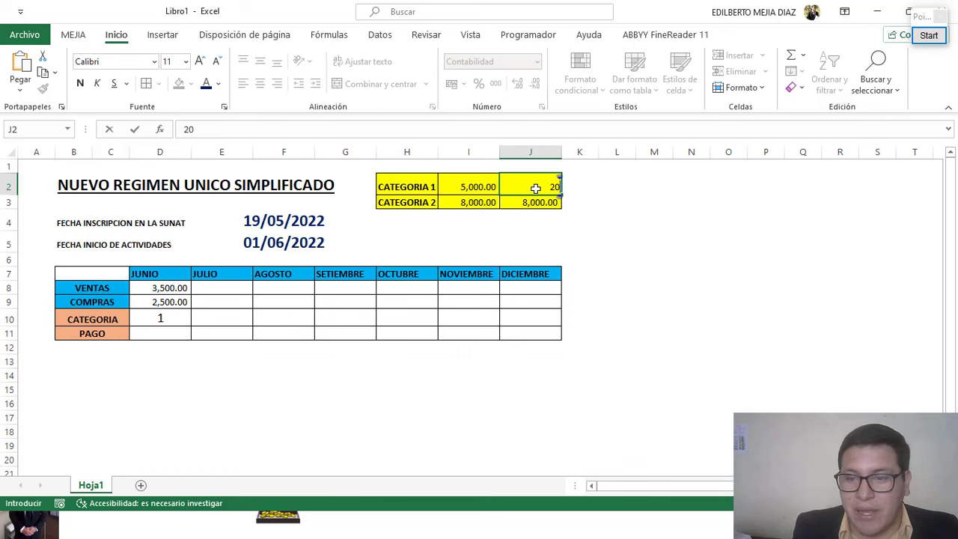
type("0")
key("Return")
type("50")
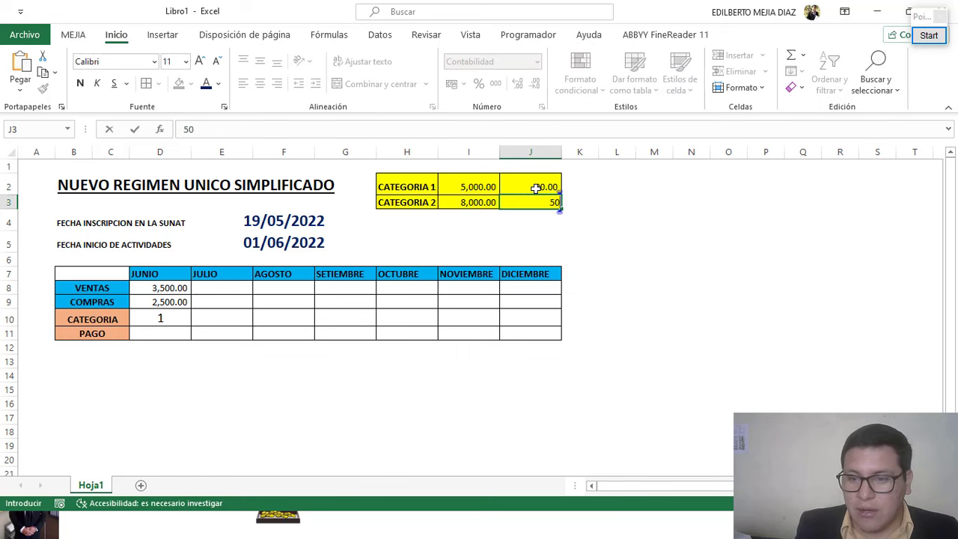
key("Return")
- Centre the payment amounts in J2:J3 horizontally and vertically, and make them bold
left_click_drag(536, 187, 535, 202)
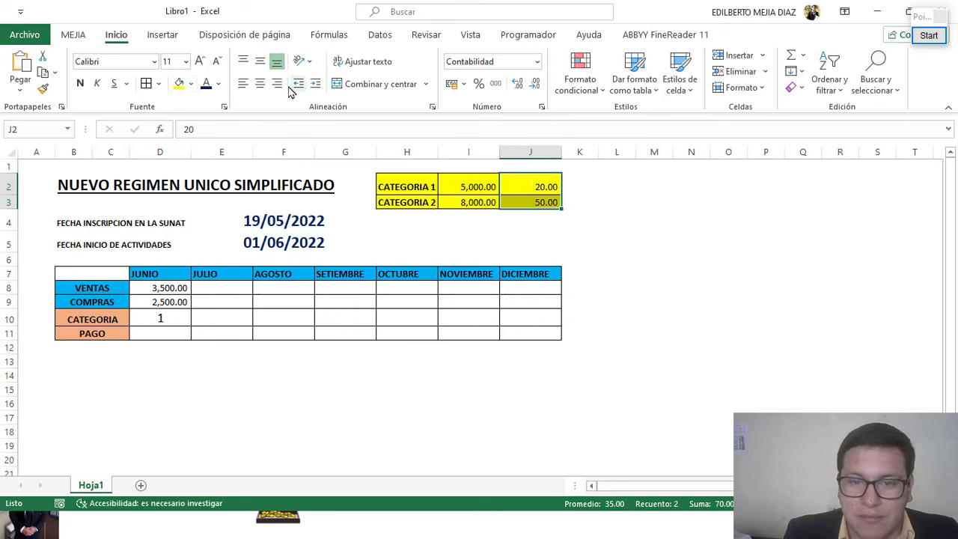
left_click(260, 83)
left_click(260, 62)
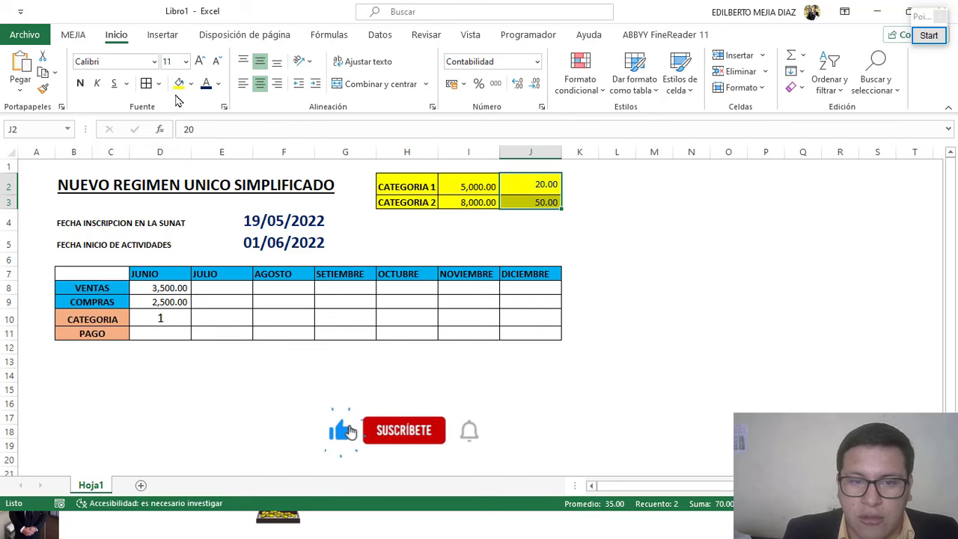
left_click(80, 83)
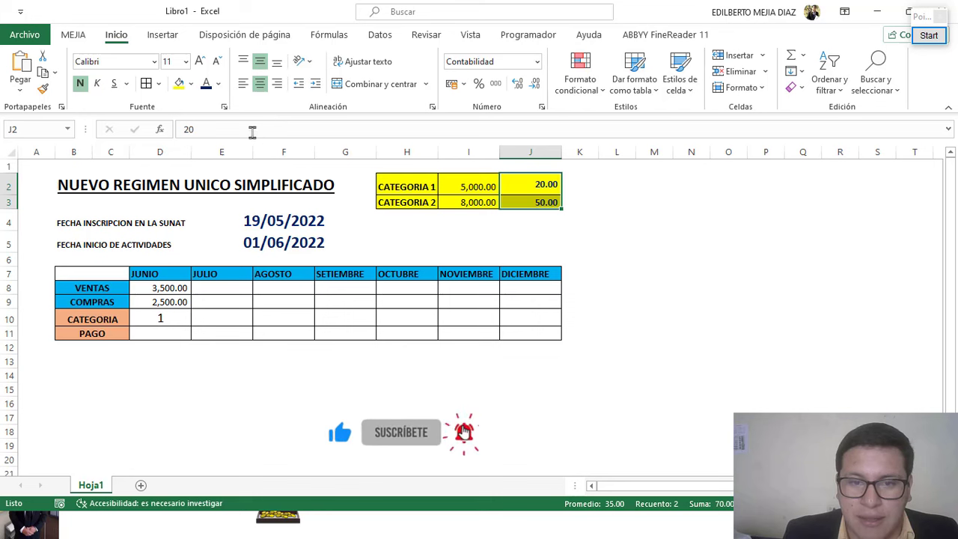
- Enter the JUNIO payment of 20 in the PAGO row, cell D11
left_click(163, 333)
type("20")
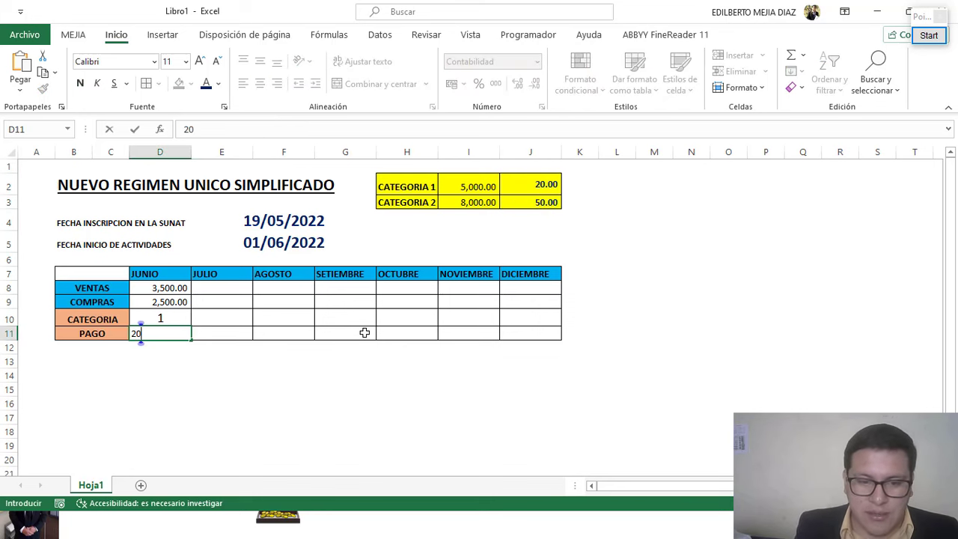
key("Return")
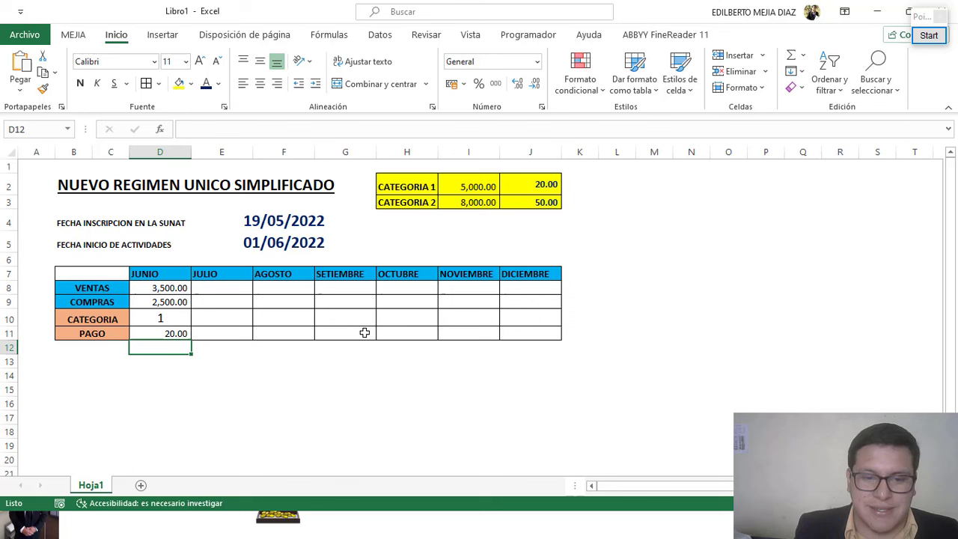
- Enter 4999 as the JULIO sales amount in E8
left_click(222, 288)
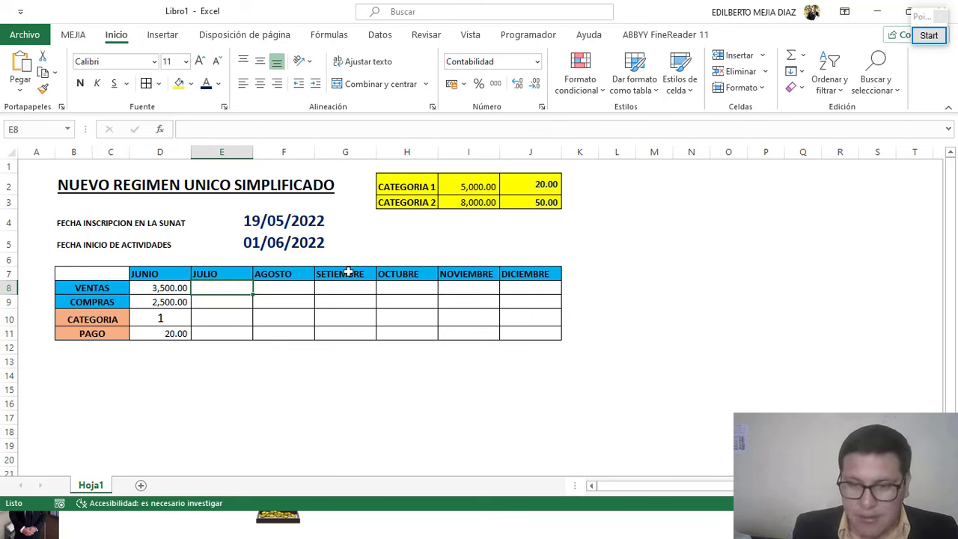
type("4")
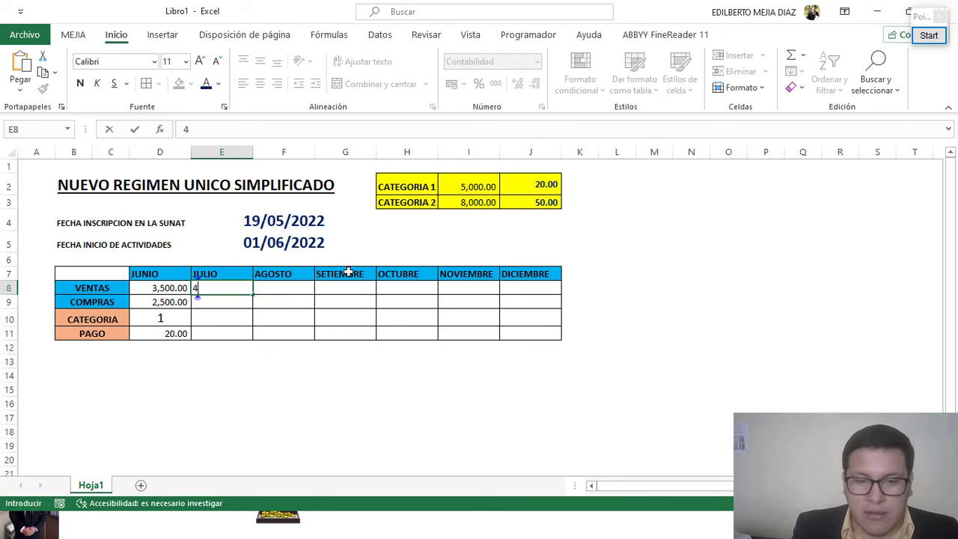
type("999")
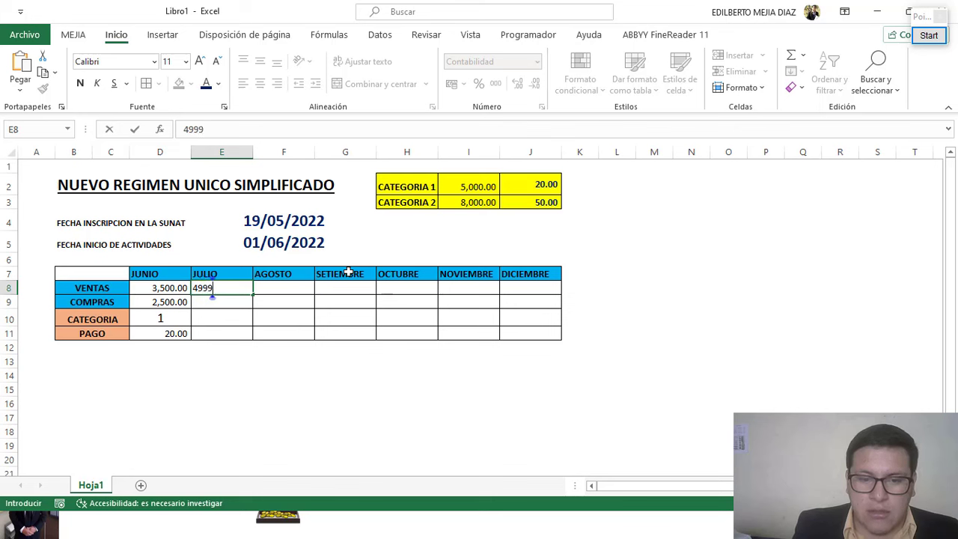
key("Return")
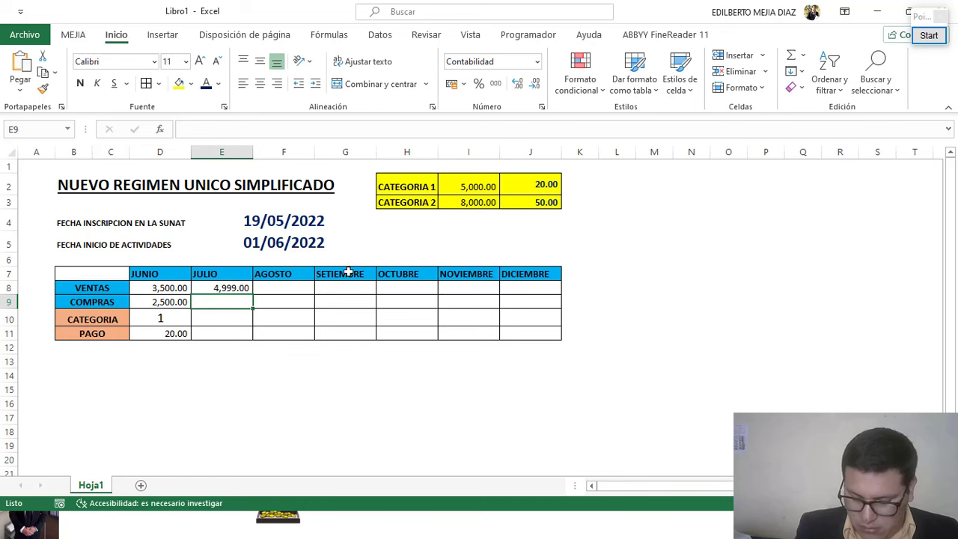
- Enter 4500 as the JULIO purchases amount in the COMPRAS row, cell E9
type("4500")
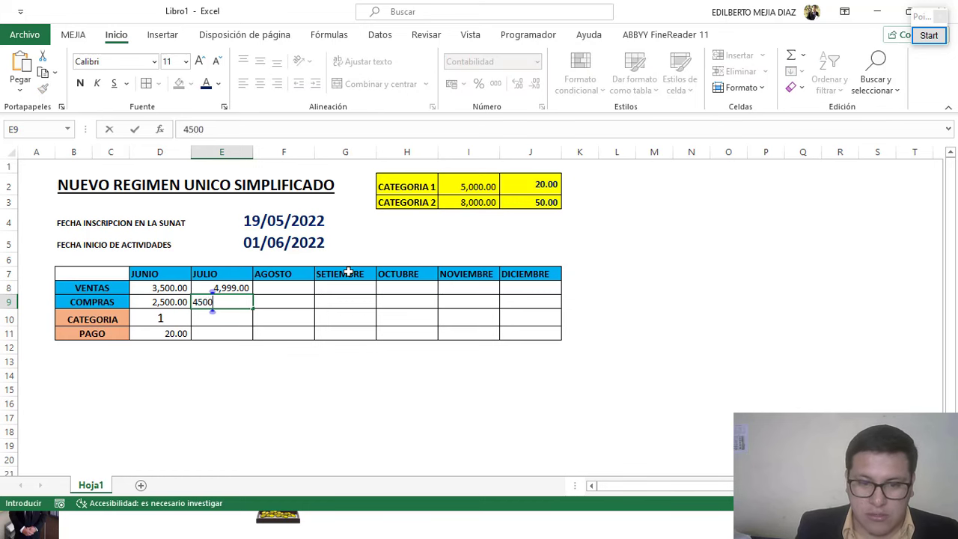
key("Return")
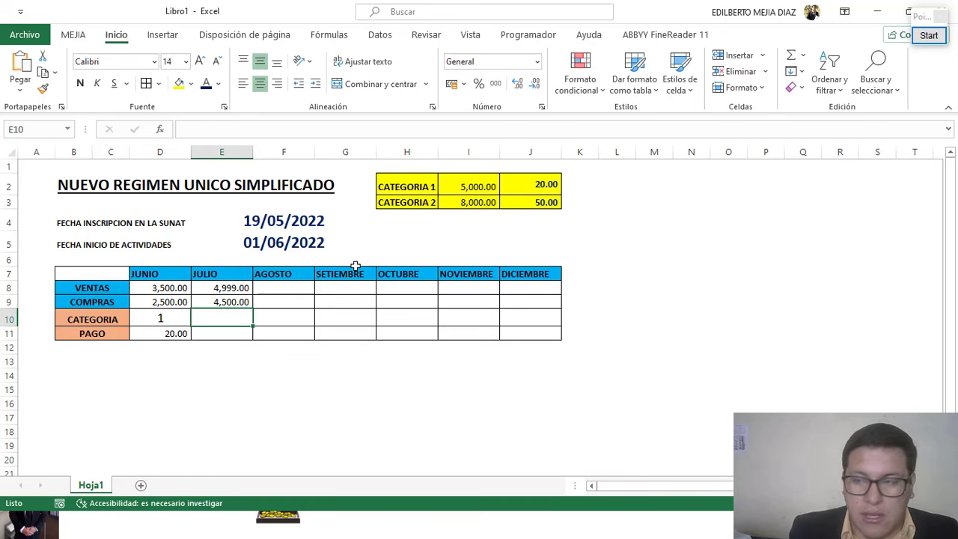
- Annotate the sheet with blue ticks beside the JULIO sales, the JULIO purchases and the CATEGORIA 1 row, then end the annotation
left_click(928, 35)
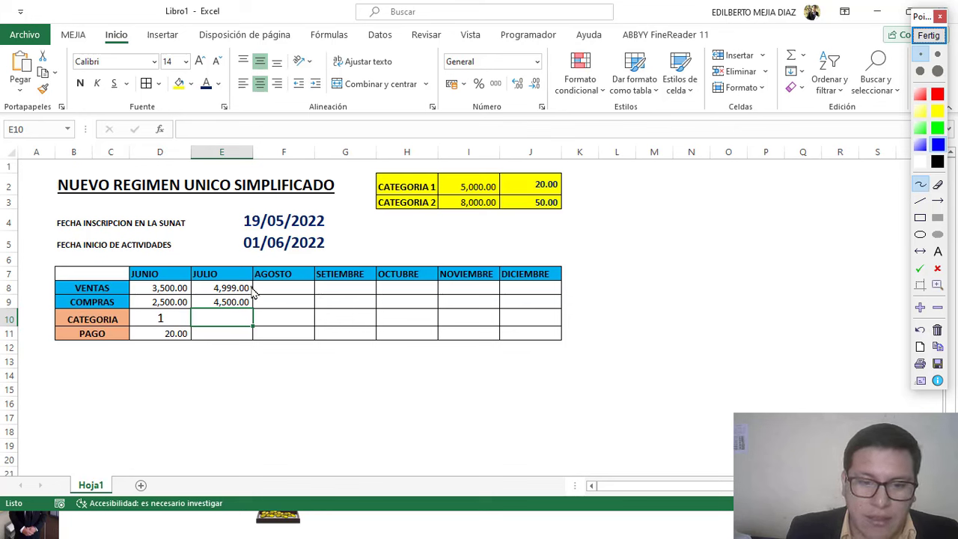
left_click_drag(255, 283, 274, 275)
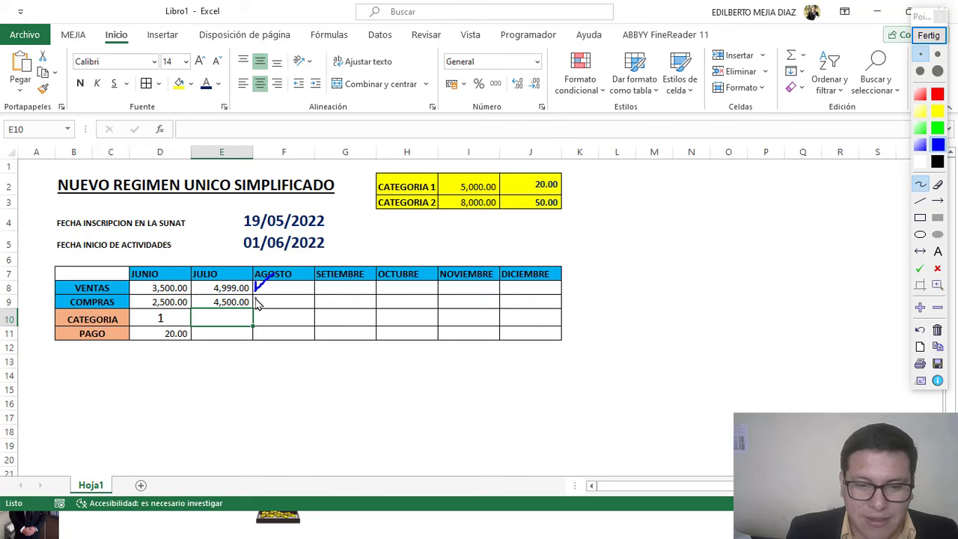
left_click_drag(253, 299, 275, 291)
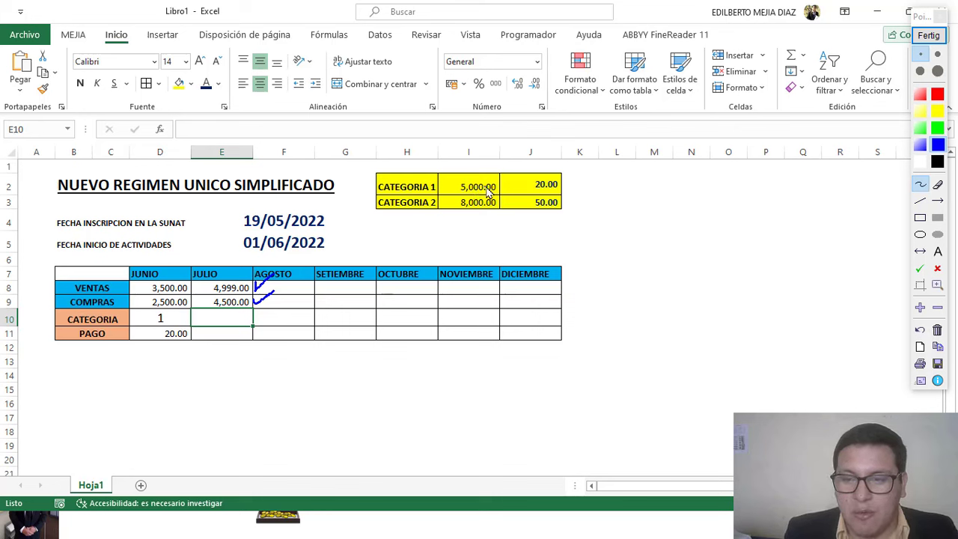
mouse_move(564, 185)
left_mouse_down()
mouse_move(566, 193)
mouse_move(588, 175)
left_mouse_up()
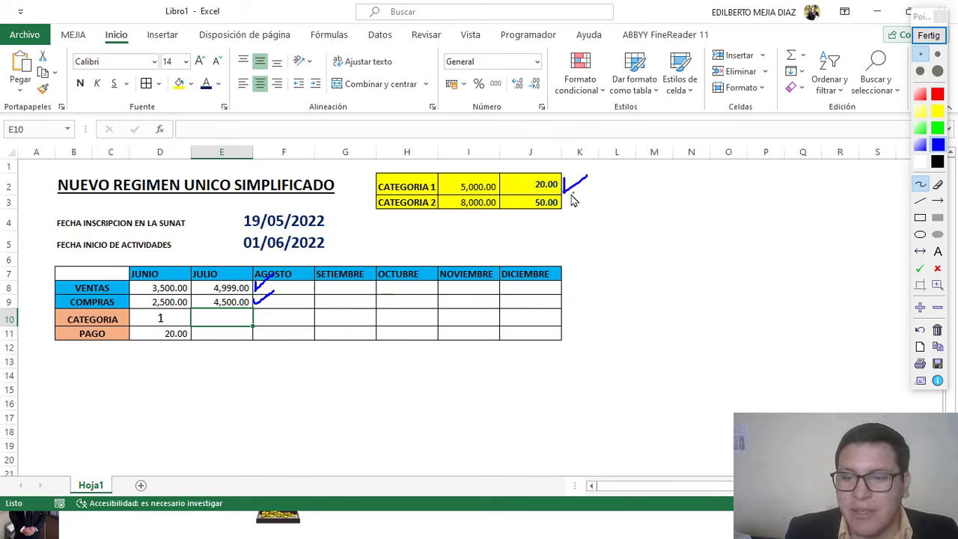
left_click(928, 35)
- Enter category 1 in E10 and the payment of 20 in E11 for JULIO
left_click(228, 314)
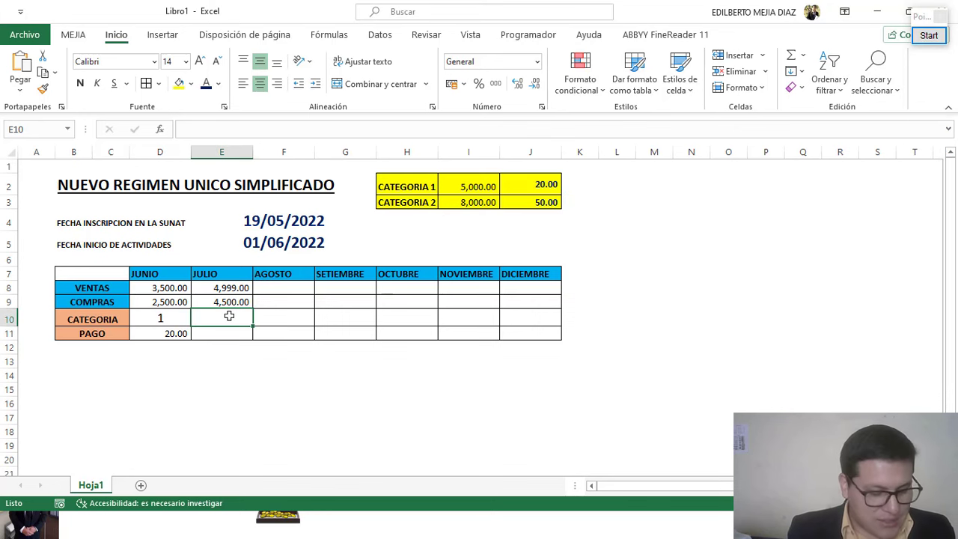
type("1")
left_click(230, 335)
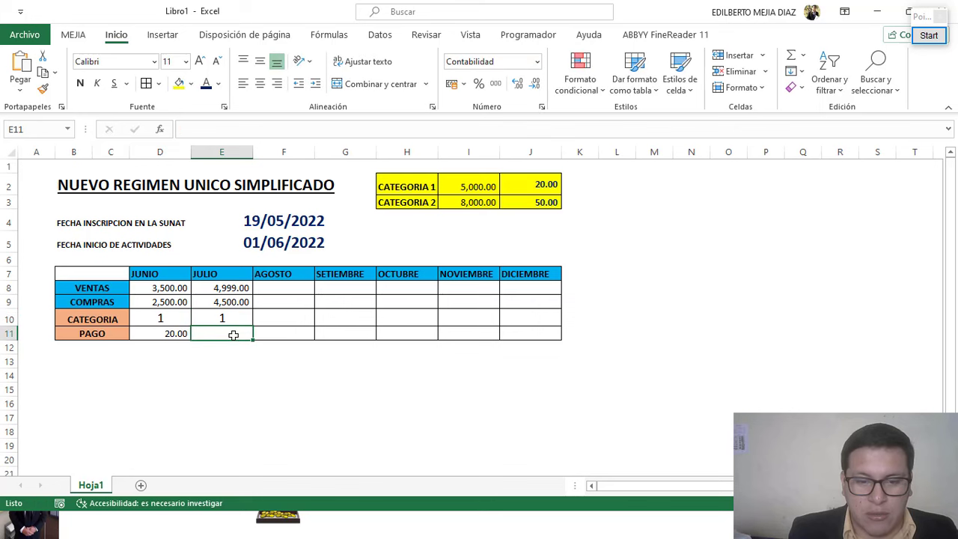
type("20")
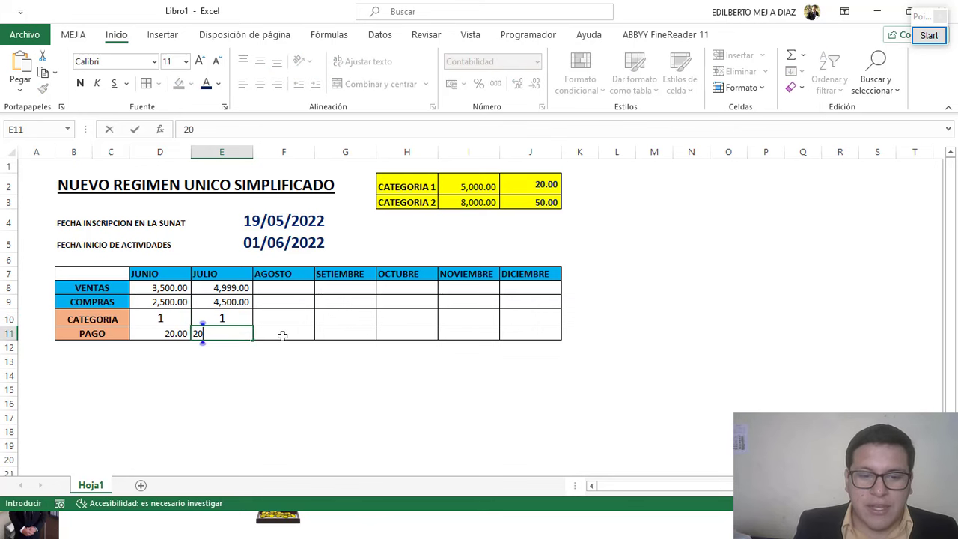
key("Return")
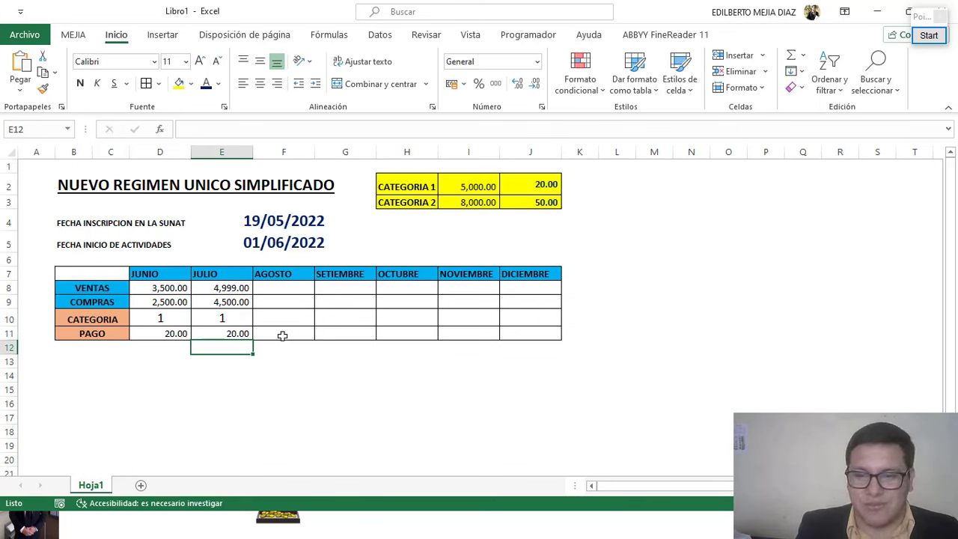
- Enter the AGOSTO sales of 6200 in F8 and purchases of 3800 in F9
left_click(281, 290)
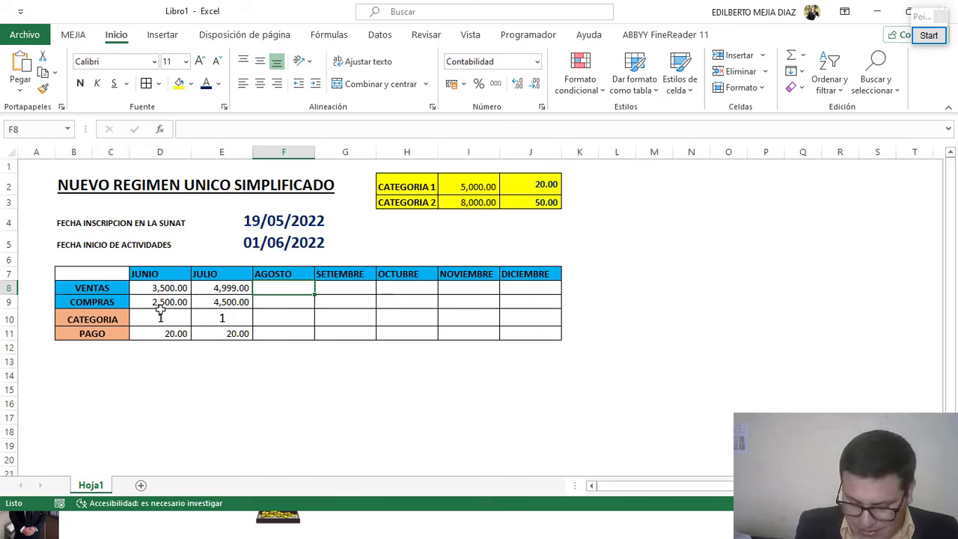
type("6200")
key("Return")
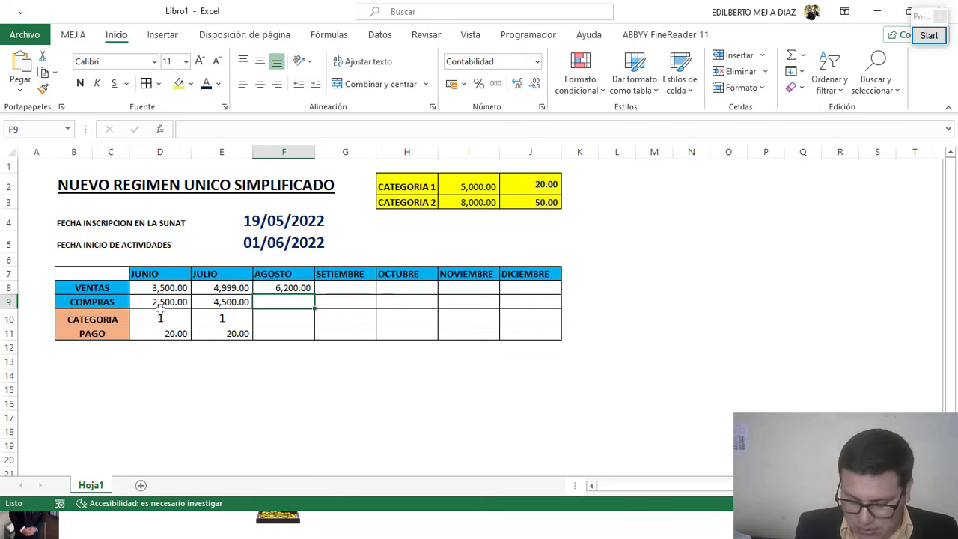
type("3800")
key("Return")
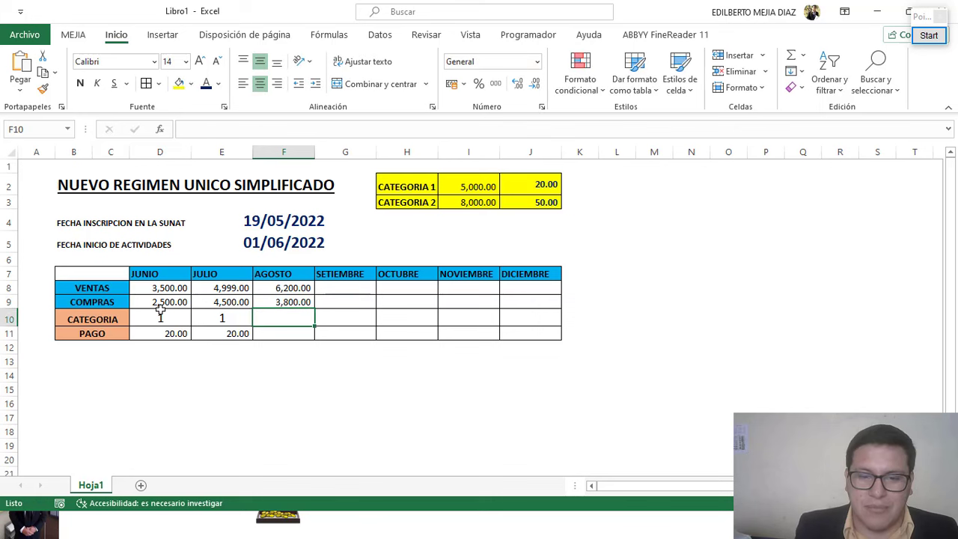
- Annotate in red a tick beside the AGOSTO sales and circles around CATEGORIA 2 and its payment, then end the annotation
left_click(929, 35)
left_click(937, 93)
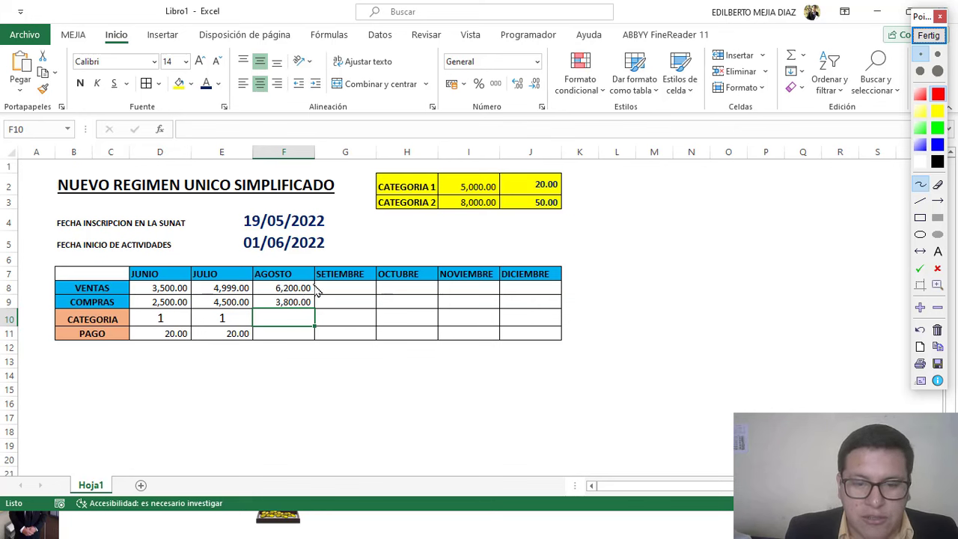
left_click_drag(315, 283, 329, 276)
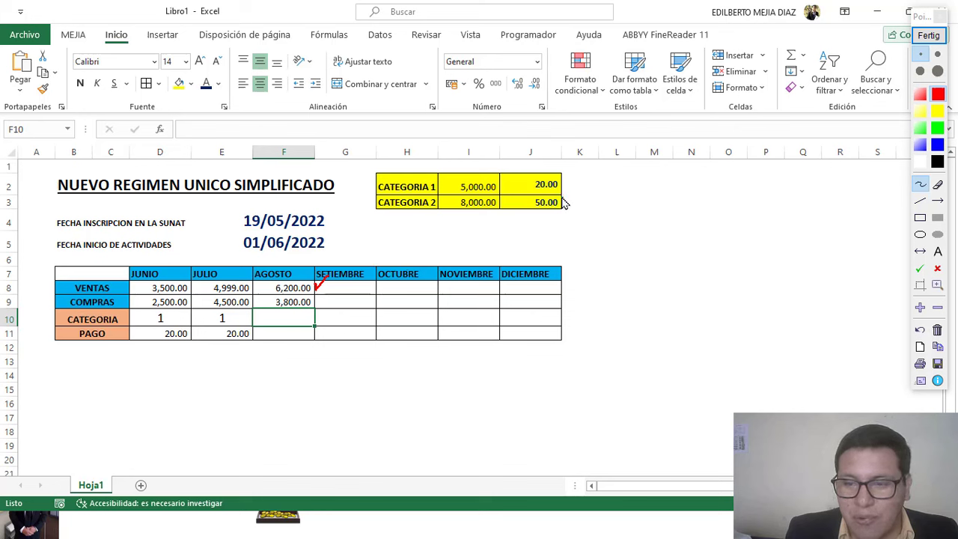
mouse_move(564, 204)
left_mouse_down()
mouse_move(519, 210)
mouse_move(564, 212)
left_mouse_up()
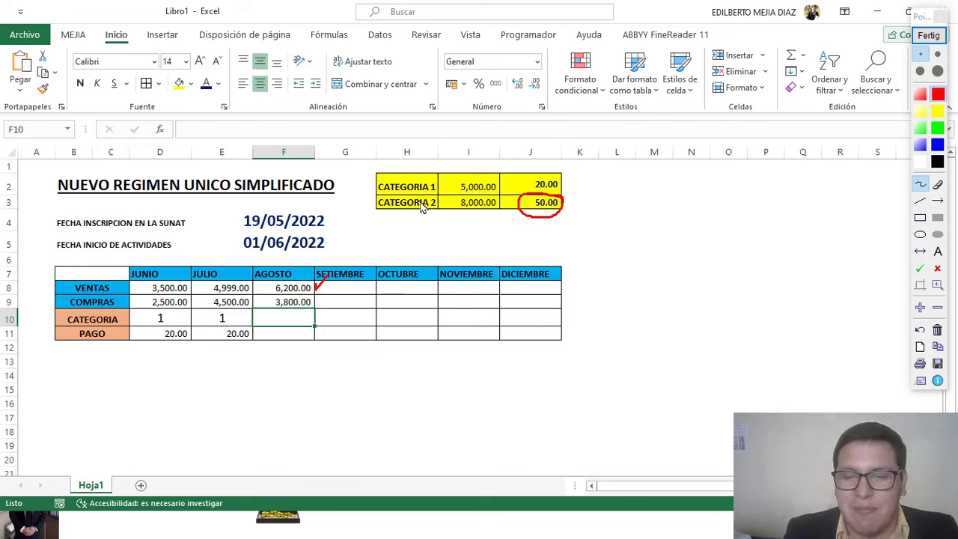
mouse_move(421, 207)
left_mouse_down()
mouse_move(404, 196)
mouse_move(373, 221)
mouse_move(445, 214)
mouse_move(417, 206)
left_mouse_up()
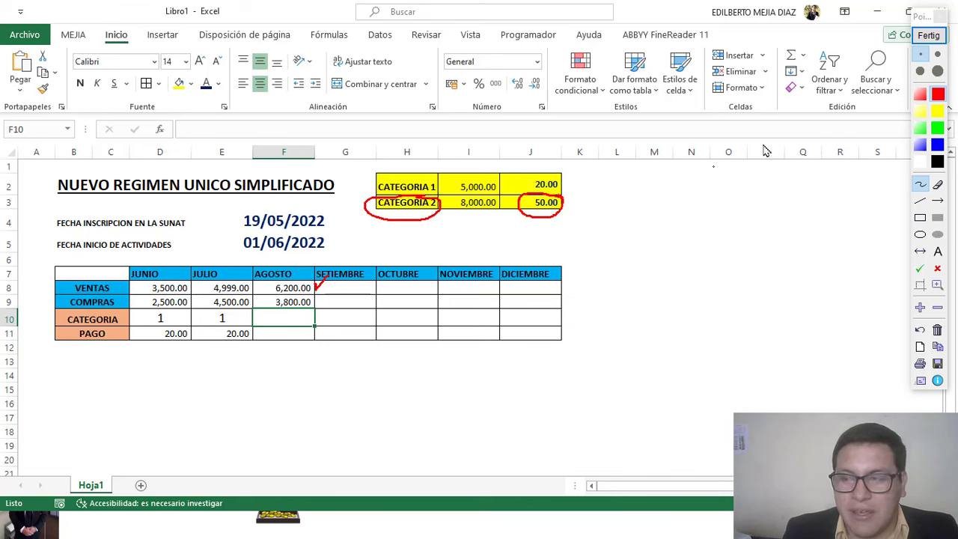
left_click(928, 35)
- Enter category 2 in F10 and the payment of 50 in F11 for AGOSTO
left_click(270, 314)
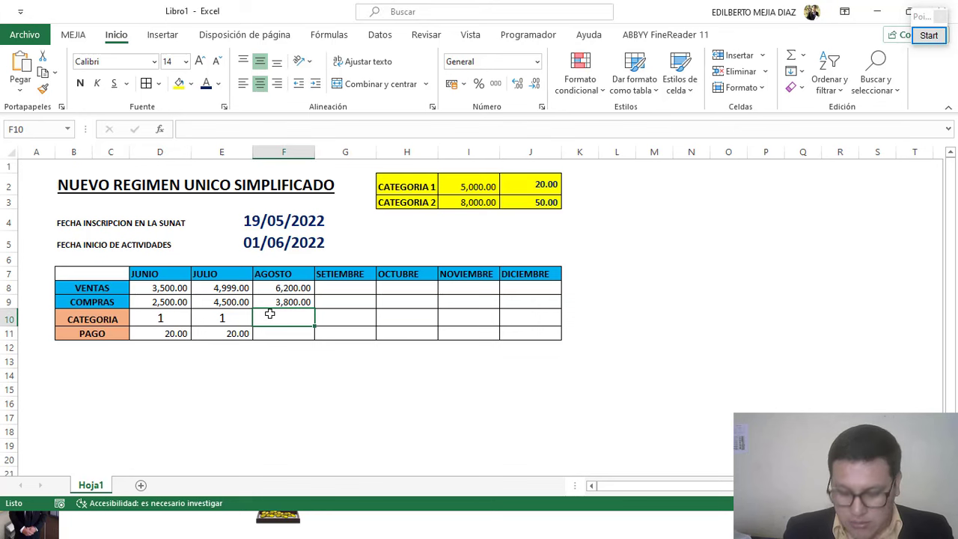
type("2")
left_click(306, 337)
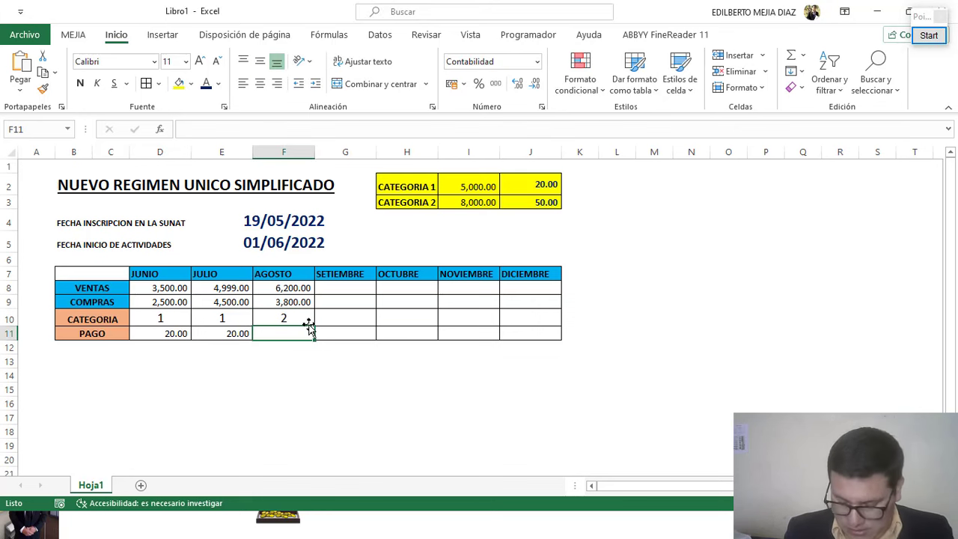
type("50")
left_click_drag(312, 395, 315, 394)
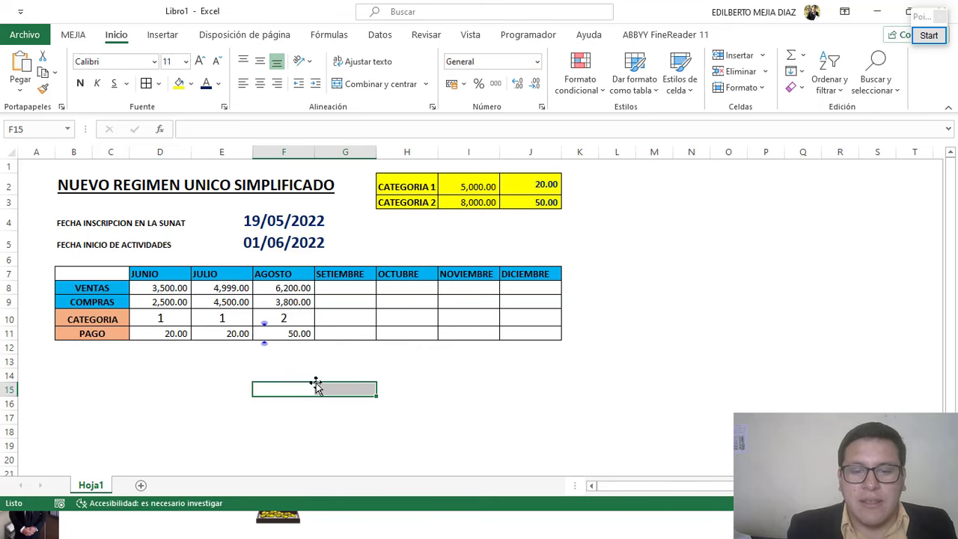
left_click(396, 419)
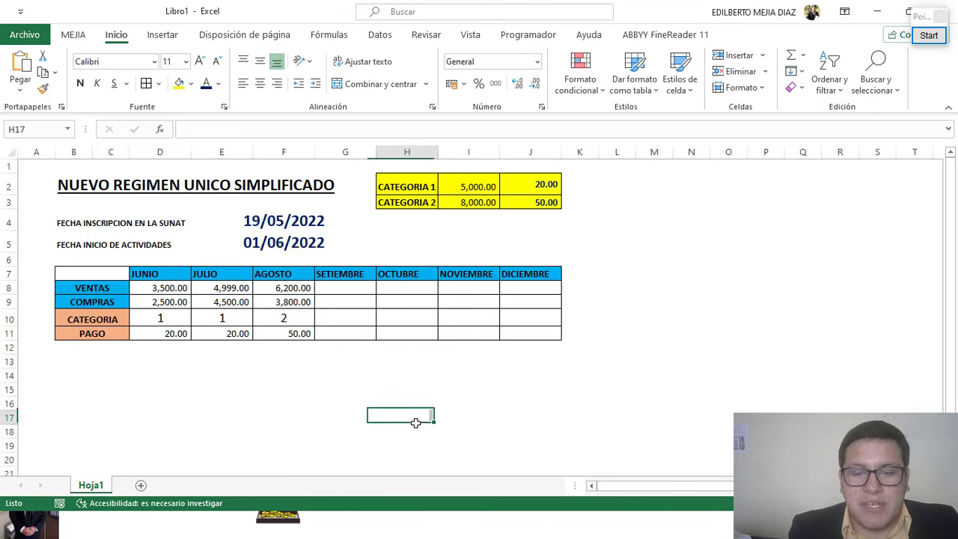
- Enter the SETIEMBRE sales of 3500 in G8 and purchases of 4200 in G9
left_click(342, 292)
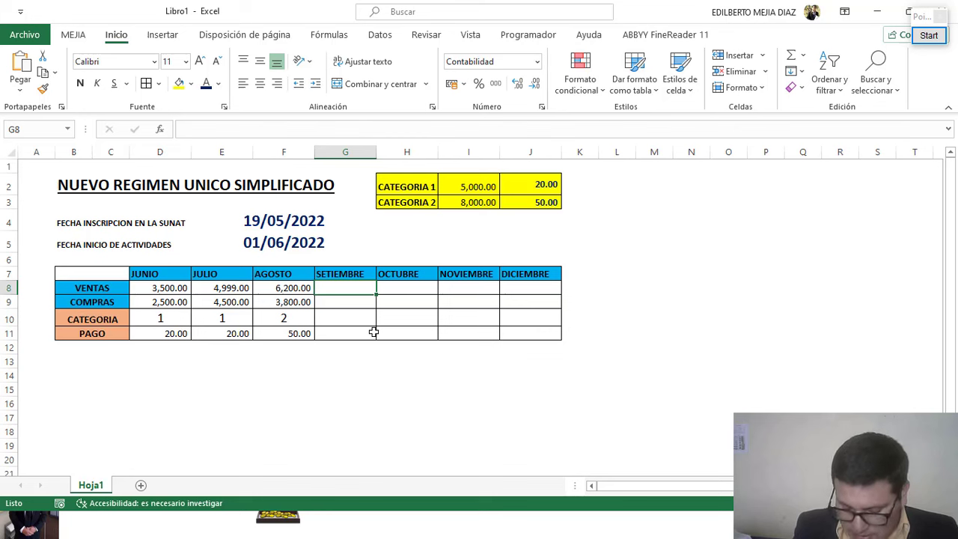
type("3500")
key("Return")
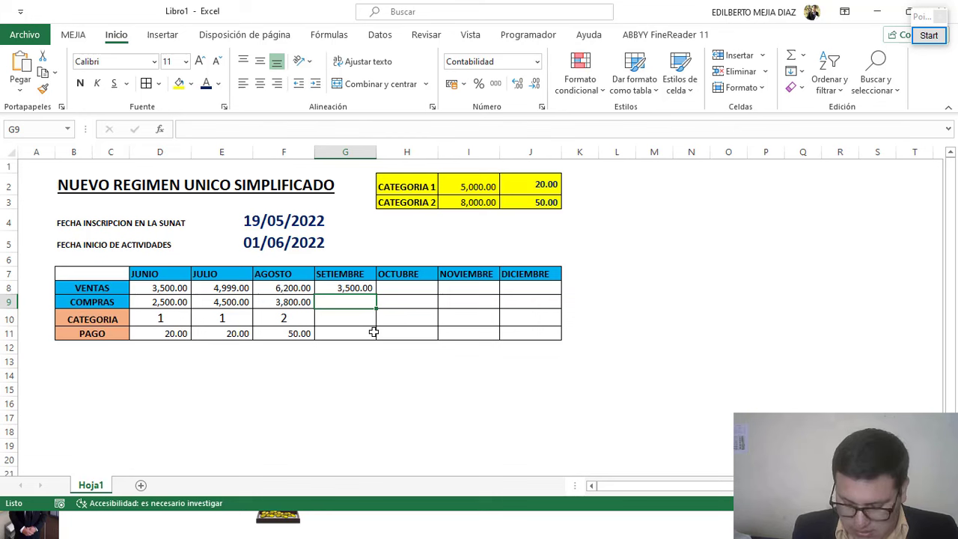
type("4200")
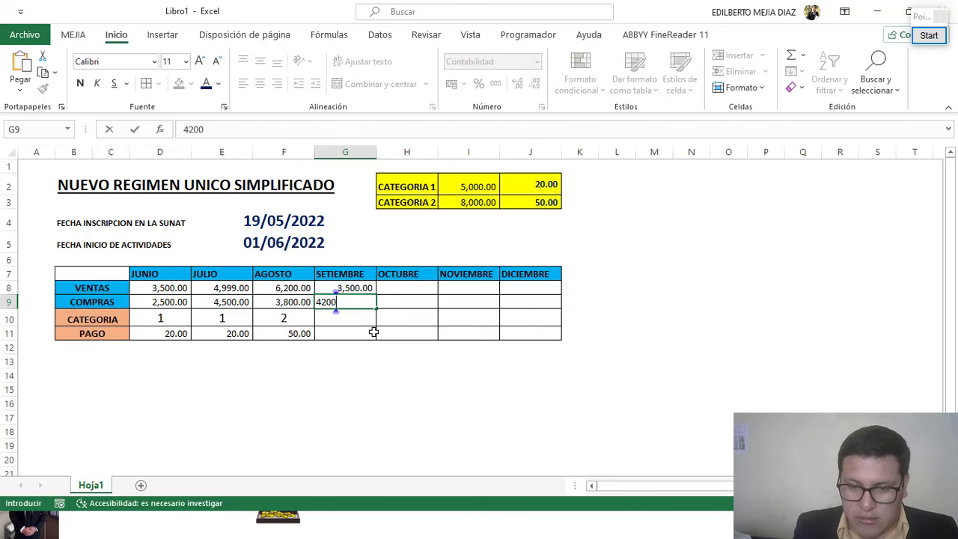
key("Return")
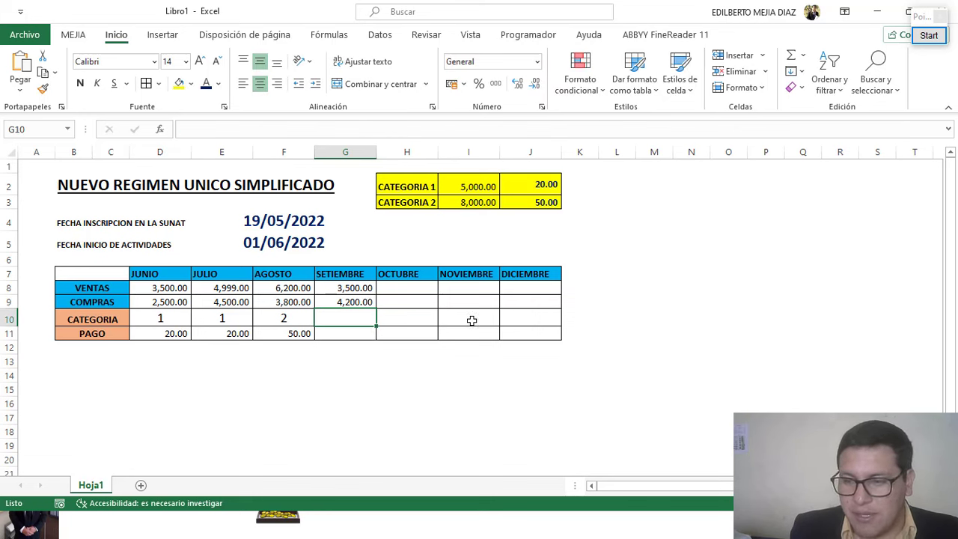
- Annotate in red ticks beside the SETIEMBRE sales and purchases, "No" in the CATEGORIA 1 payment cell and a question mark beside the category block
left_click(927, 35)
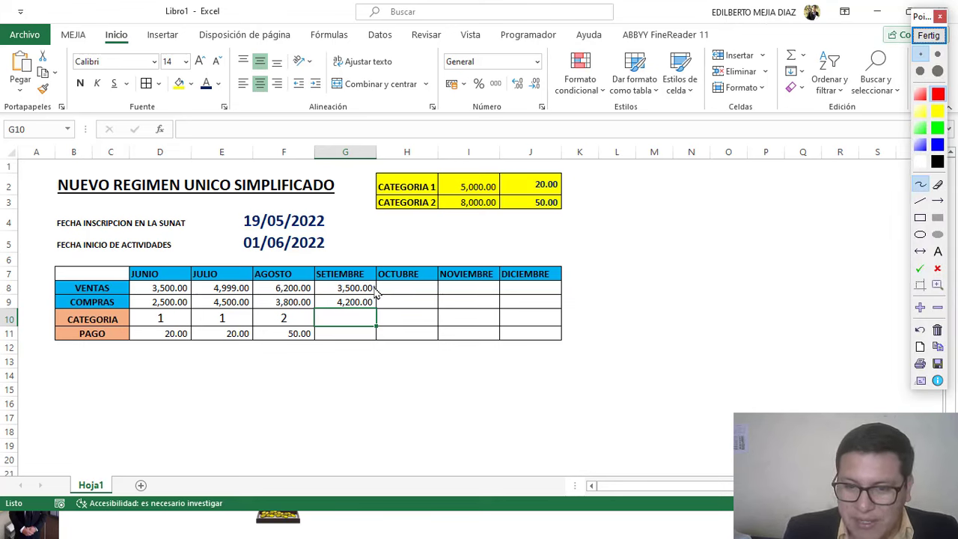
left_click_drag(376, 301, 383, 303)
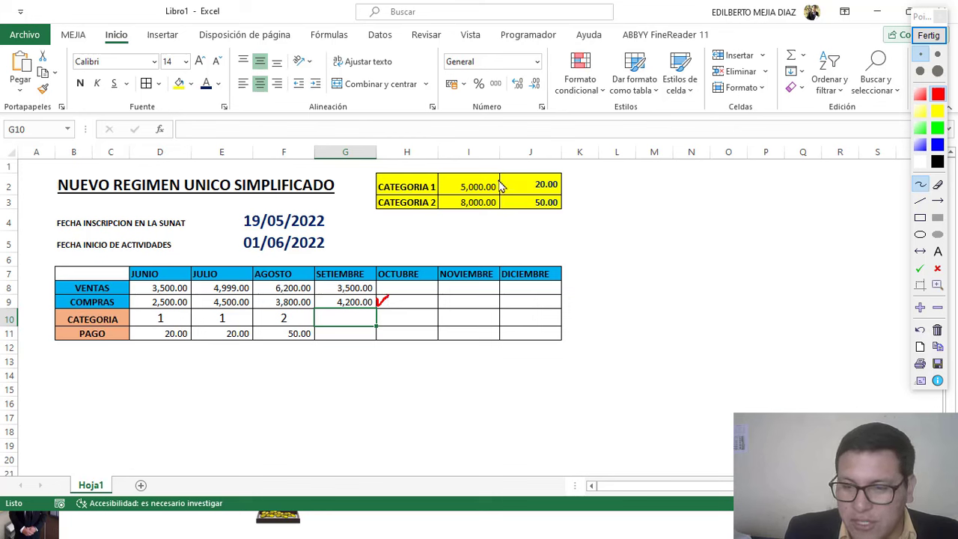
left_click_drag(501, 182, 511, 189)
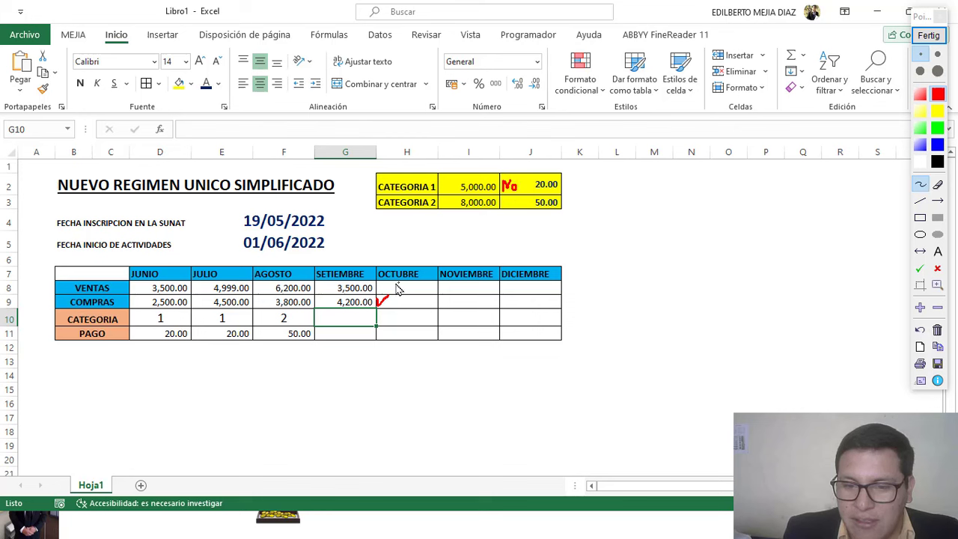
left_click_drag(379, 289, 397, 276)
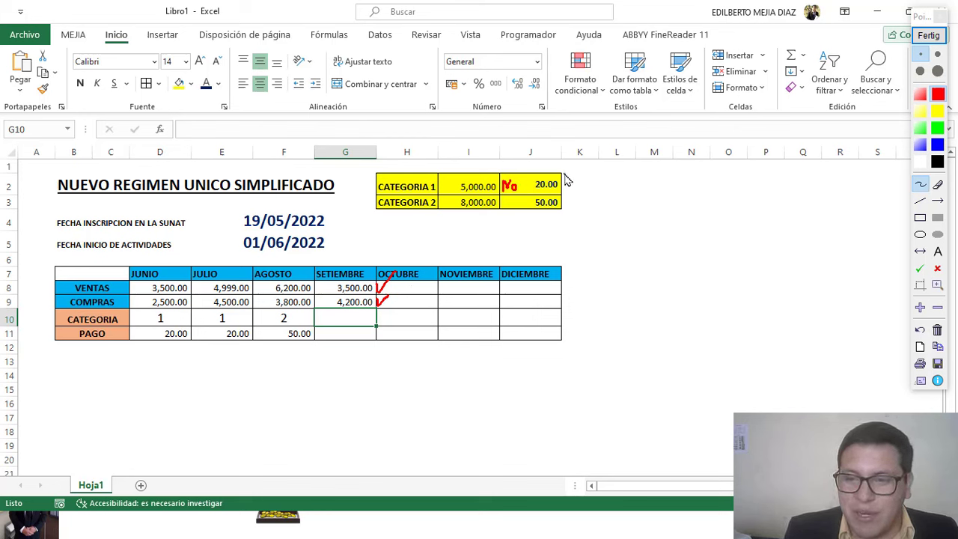
mouse_move(567, 180)
left_mouse_down()
mouse_move(576, 187)
mouse_move(570, 200)
left_mouse_up()
left_click(568, 207)
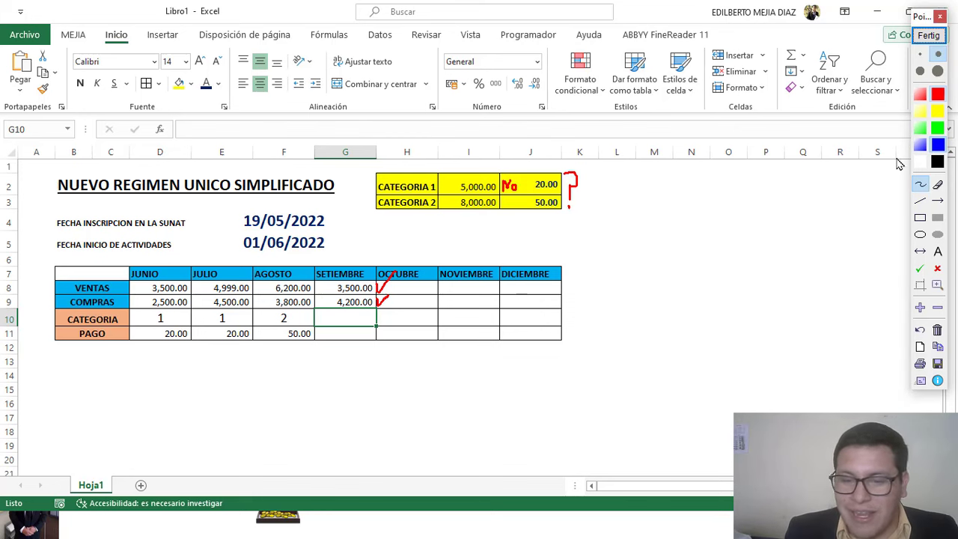
- In thick blue, circle AGOSTO's category, draw an E-to-D line and an arrow to AGOSTO, handwrite 2 for SETIEMBRE to DICIEMBRE, and end the annotation
mouse_move(289, 307)
left_mouse_down()
mouse_move(278, 325)
mouse_move(296, 307)
mouse_move(285, 317)
left_mouse_up()
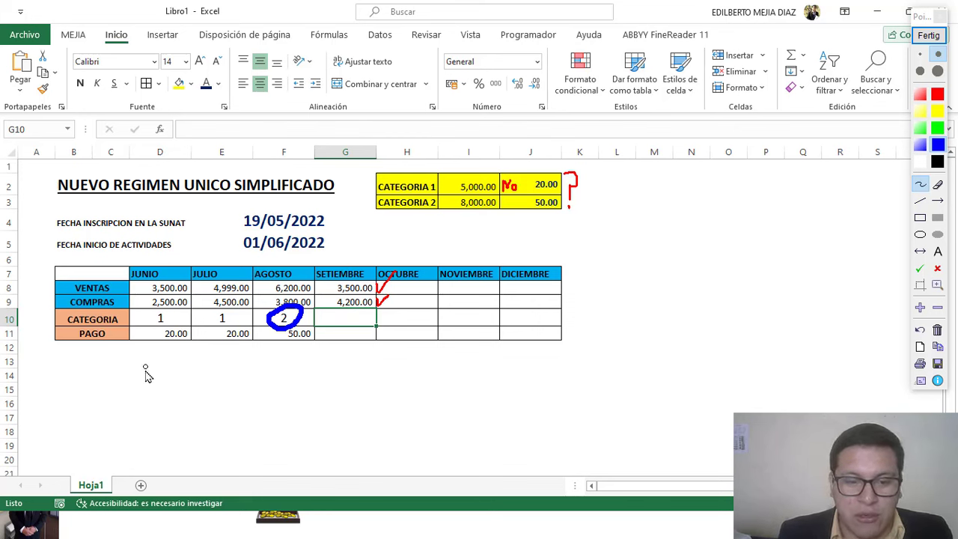
mouse_move(135, 360)
left_mouse_down()
mouse_move(127, 385)
mouse_move(149, 387)
mouse_move(133, 363)
mouse_move(156, 359)
left_mouse_up()
mouse_move(169, 371)
left_mouse_down()
mouse_move(397, 380)
mouse_move(422, 404)
mouse_move(403, 401)
left_mouse_up()
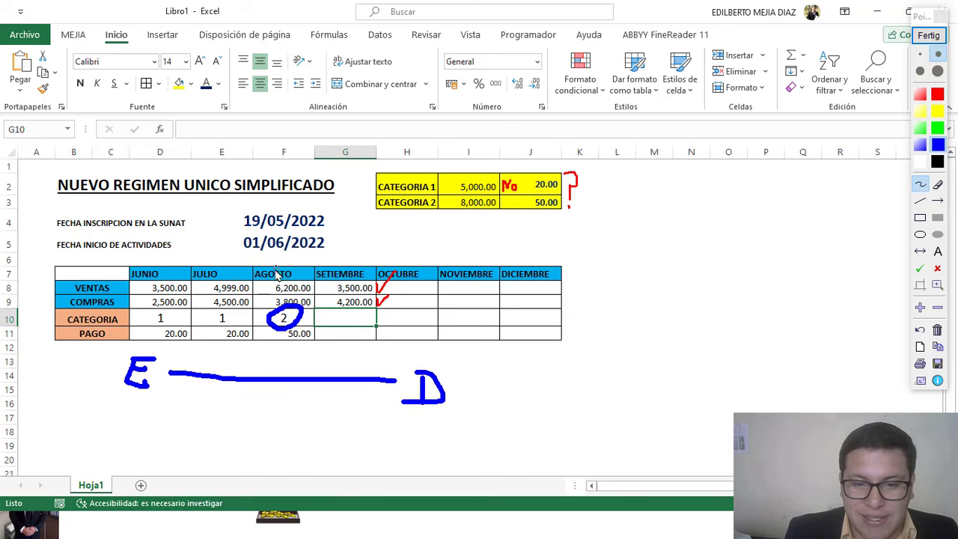
mouse_move(257, 248)
left_mouse_down()
mouse_move(276, 279)
mouse_move(282, 263)
left_mouse_up()
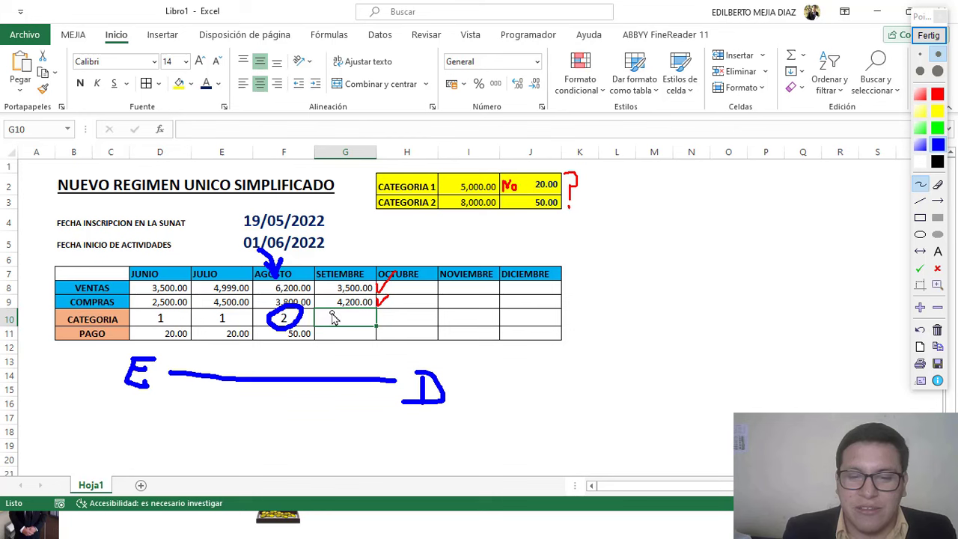
mouse_move(330, 314)
left_mouse_down()
mouse_move(358, 326)
mouse_move(406, 319)
mouse_move(404, 326)
mouse_move(459, 316)
mouse_move(456, 329)
mouse_move(471, 329)
left_mouse_up()
mouse_move(514, 312)
left_mouse_down()
mouse_move(524, 316)
mouse_move(513, 329)
mouse_move(525, 327)
left_mouse_up()
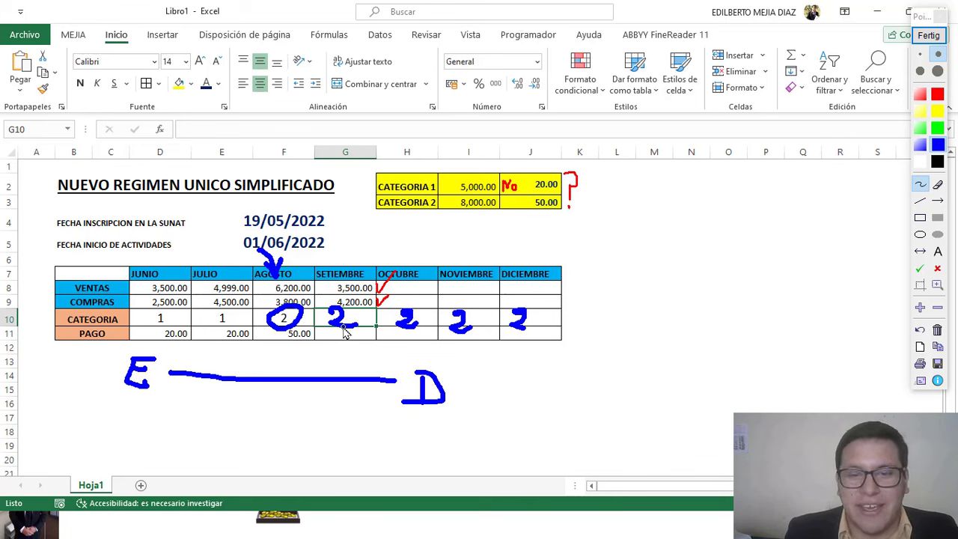
left_click(928, 35)
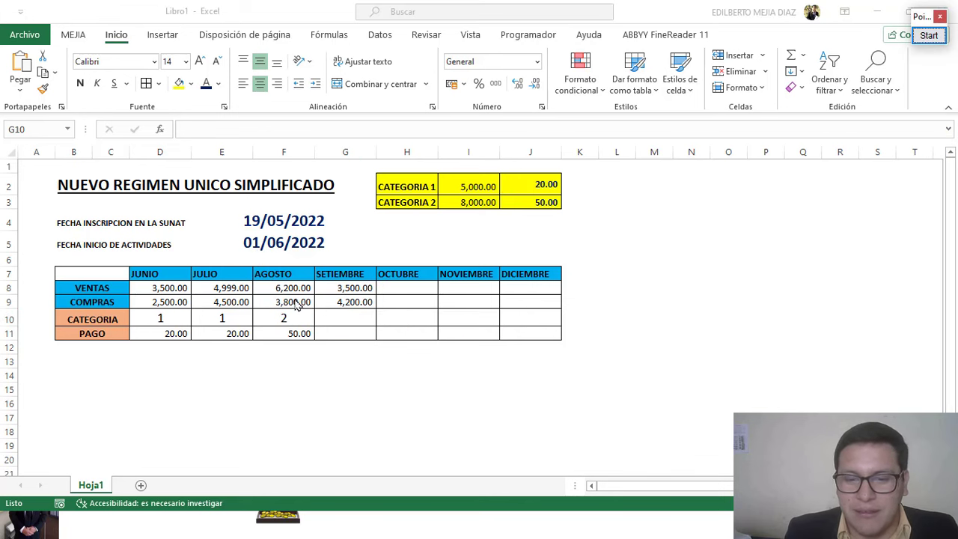
- Enter category 2 in G10 and the payment of 50 in G11 for SETIEMBRE
type("2")
left_click(358, 334)
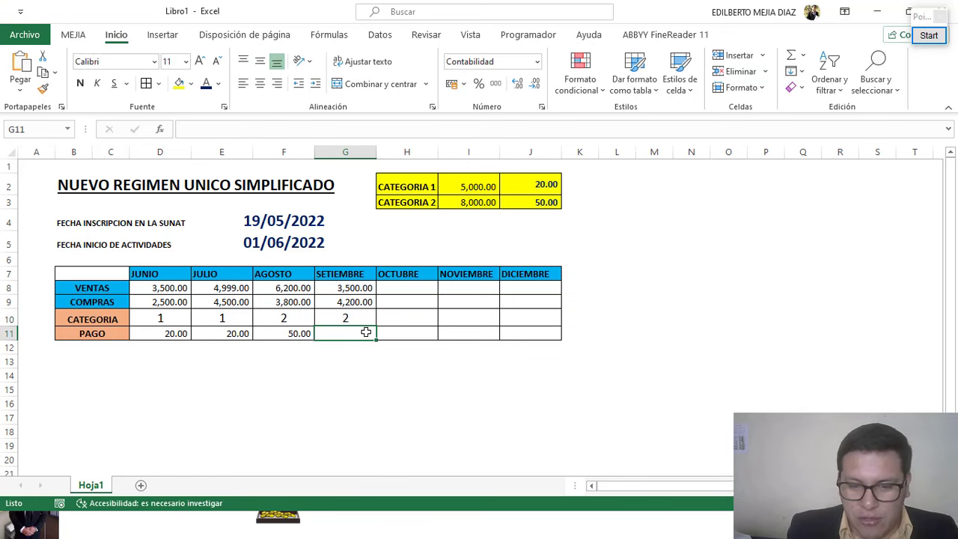
type("50")
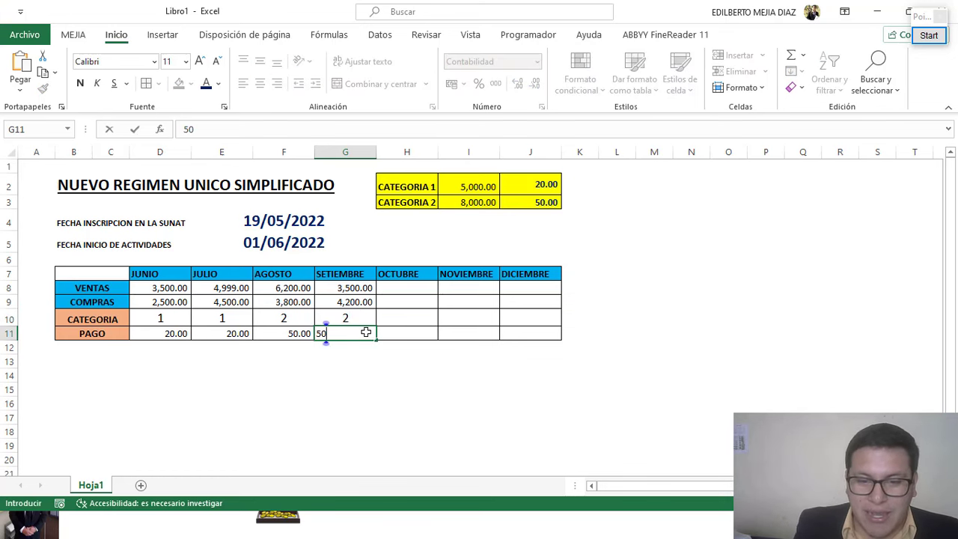
key("Return")
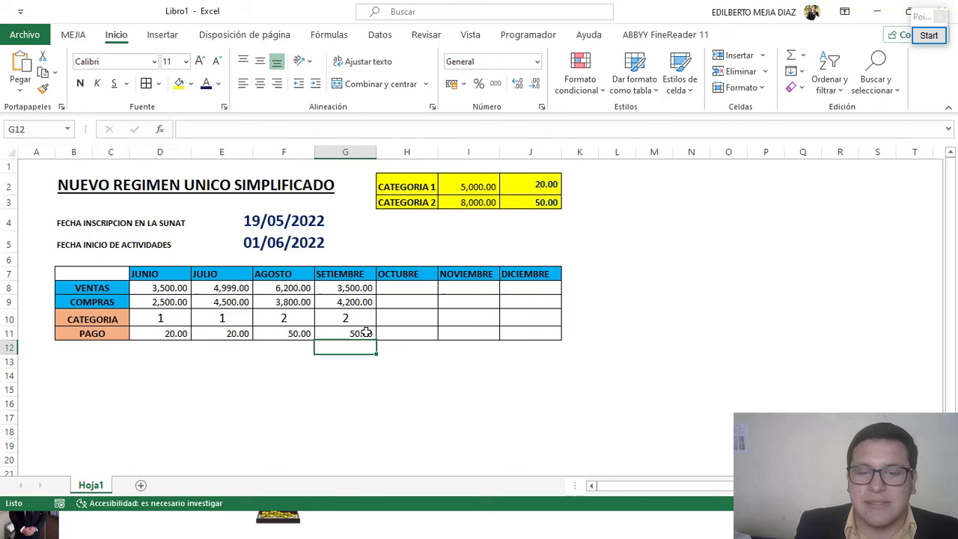
- Enter zero for the OCTUBRE sales in H8 and purchases in H9
left_click(416, 293)
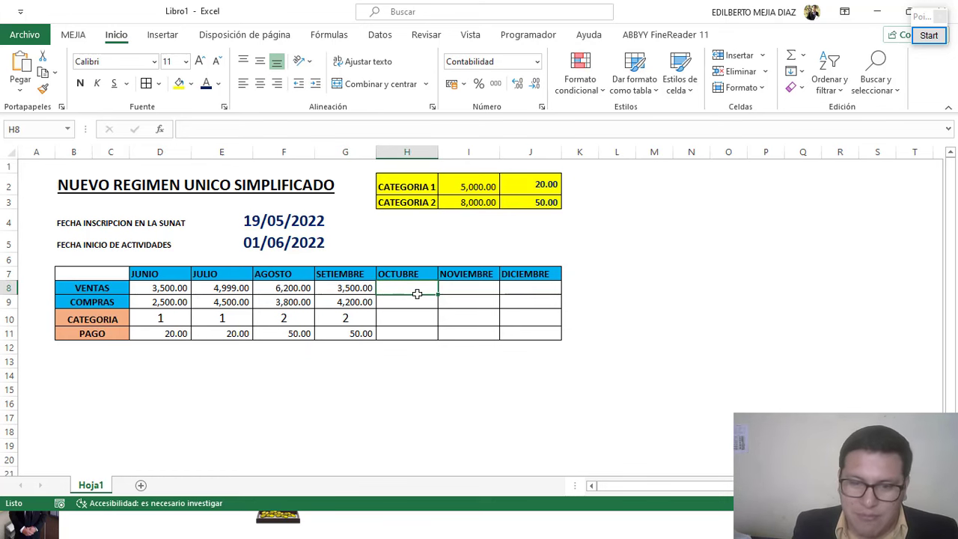
key("Down")
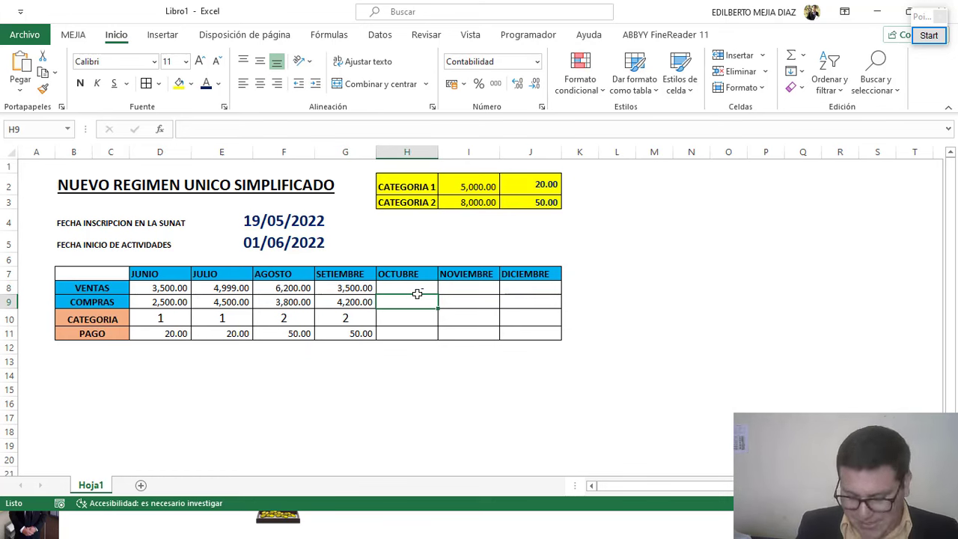
key("Down")
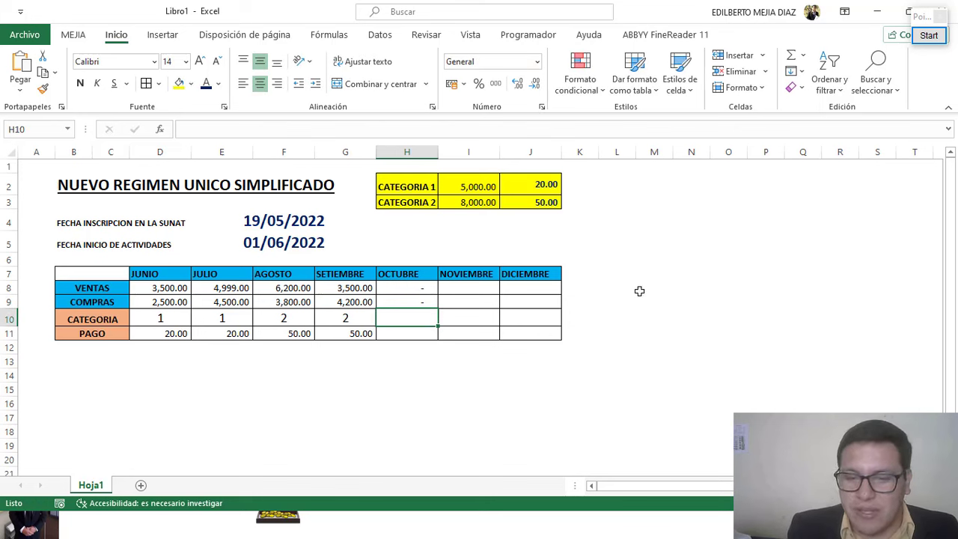
- Annotate a blue box and arrow on the OCTUBRE column, circle the AGOSTO and SETIEMBRE categories in red, and handwrite 2 in OCTUBRE's category cell
left_click(928, 36)
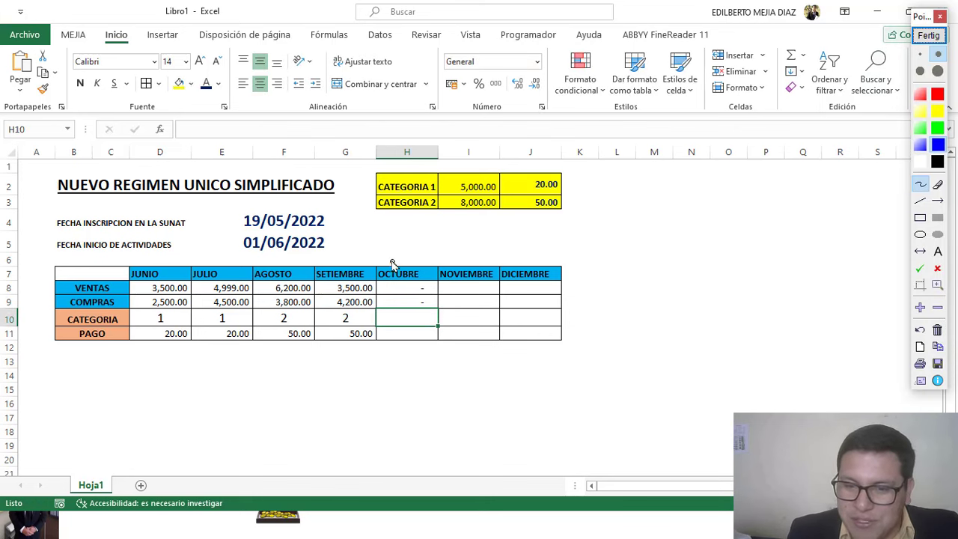
mouse_move(368, 259)
left_mouse_down()
mouse_move(441, 263)
mouse_move(440, 345)
mouse_move(383, 356)
mouse_move(380, 259)
mouse_move(396, 259)
mouse_move(407, 243)
left_mouse_up()
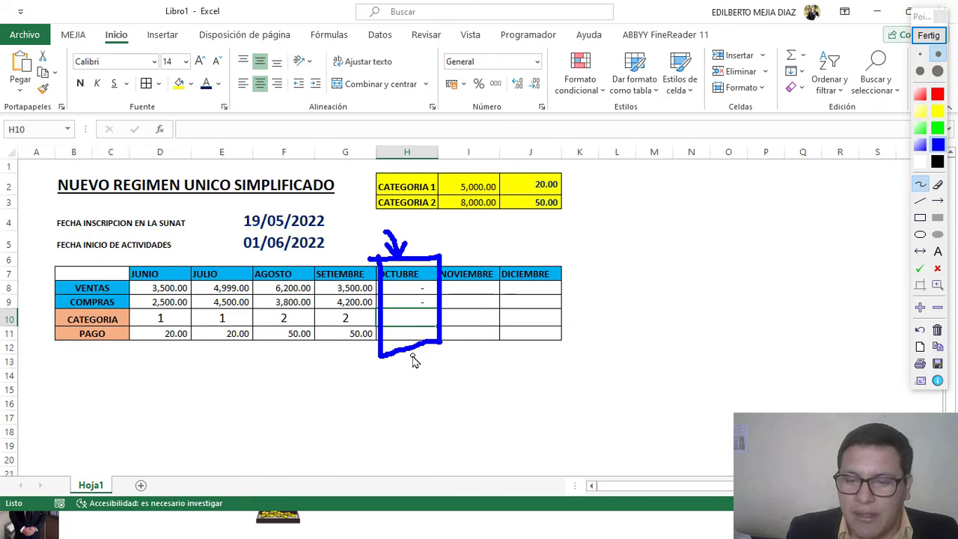
left_click(938, 93)
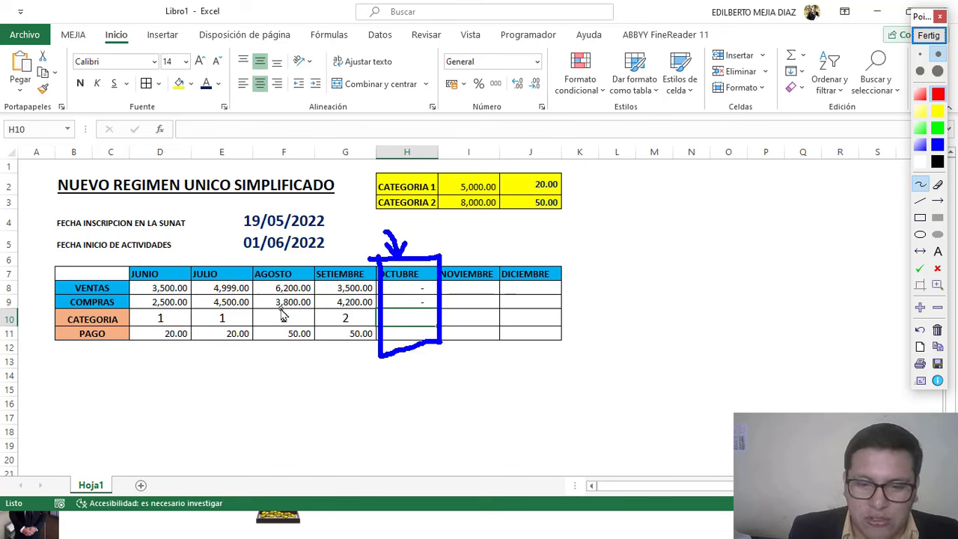
mouse_move(282, 315)
left_mouse_down()
mouse_move(275, 333)
mouse_move(294, 329)
mouse_move(285, 306)
mouse_move(329, 341)
mouse_move(361, 329)
mouse_move(342, 314)
left_mouse_up()
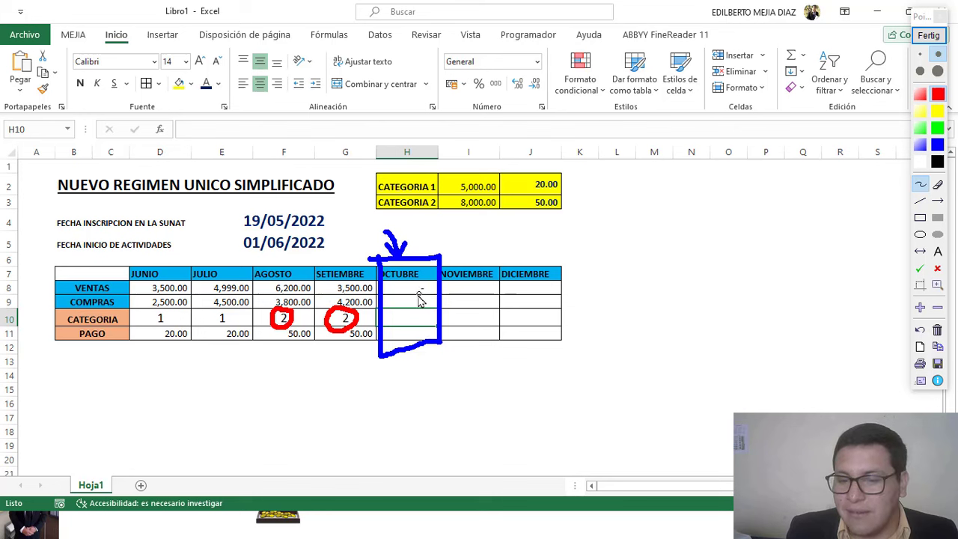
mouse_move(408, 316)
left_mouse_down()
mouse_move(398, 329)
mouse_move(417, 334)
left_mouse_up()
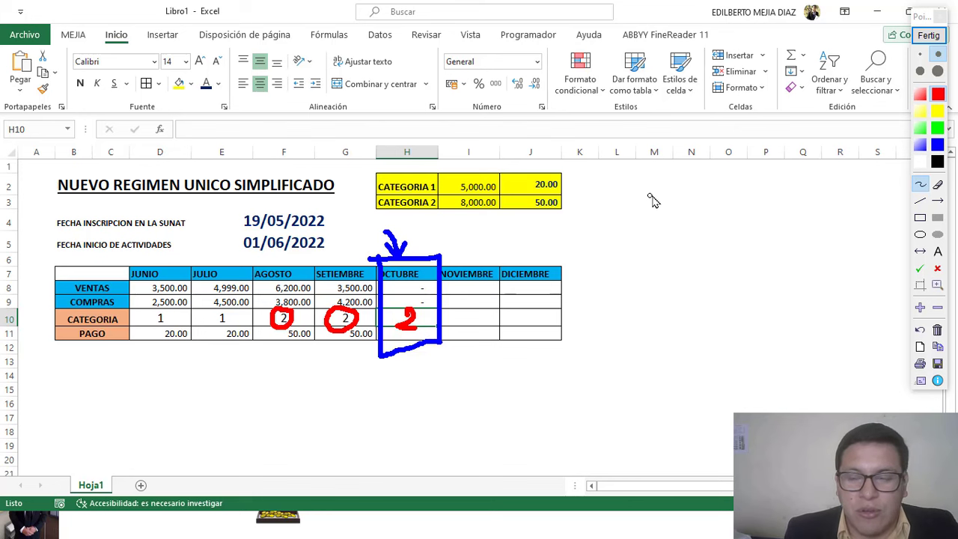
- Handwrite "HASTA" in red beside the table, sketch a scale marked 1, 2 and 8000 with an arrow beneath, and end the annotation
mouse_move(641, 174)
left_mouse_down()
mouse_move(635, 217)
mouse_move(676, 187)
mouse_move(686, 218)
mouse_move(685, 208)
mouse_move(692, 215)
mouse_move(744, 187)
mouse_move(718, 217)
mouse_move(761, 188)
mouse_move(777, 228)
mouse_move(774, 208)
left_mouse_up()
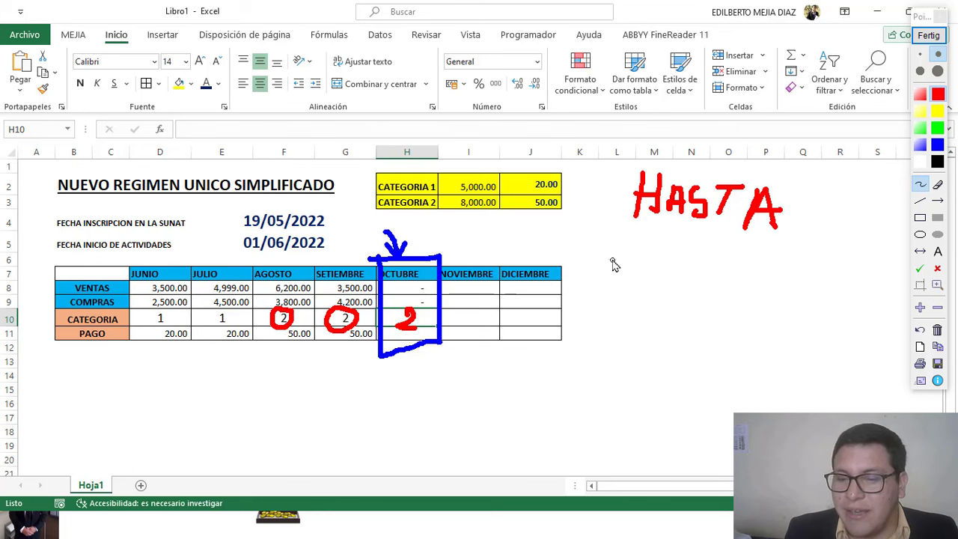
mouse_move(612, 252)
left_mouse_down()
mouse_move(608, 296)
mouse_move(634, 279)
mouse_move(796, 292)
mouse_move(767, 362)
mouse_move(785, 343)
mouse_move(827, 354)
mouse_move(836, 368)
mouse_move(840, 348)
left_mouse_up()
left_click_drag(724, 269, 703, 326)
mouse_move(600, 317)
left_mouse_down()
mouse_move(740, 355)
mouse_move(702, 365)
left_mouse_up()
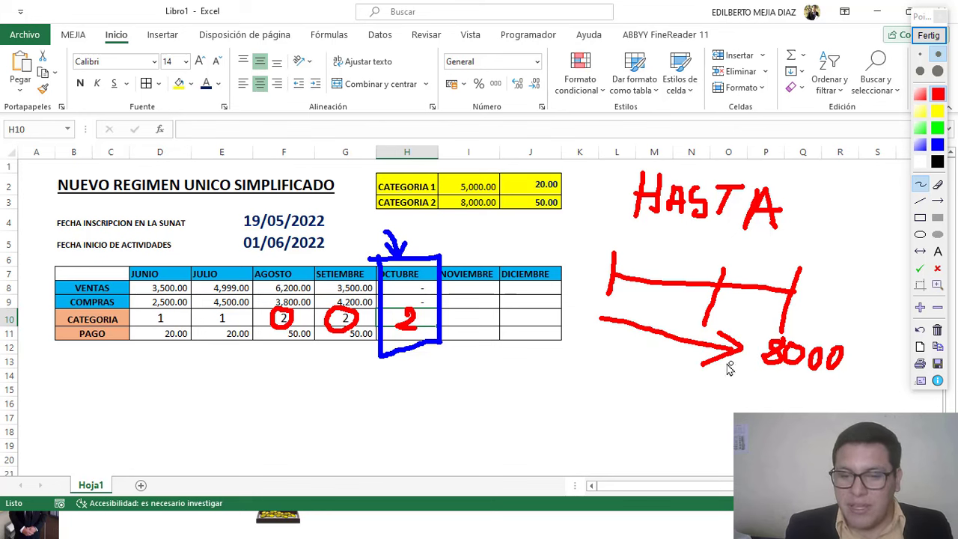
left_click_drag(721, 246, 724, 262)
mouse_move(798, 241)
left_mouse_down()
mouse_move(806, 238)
mouse_move(799, 257)
mouse_move(814, 257)
left_mouse_up()
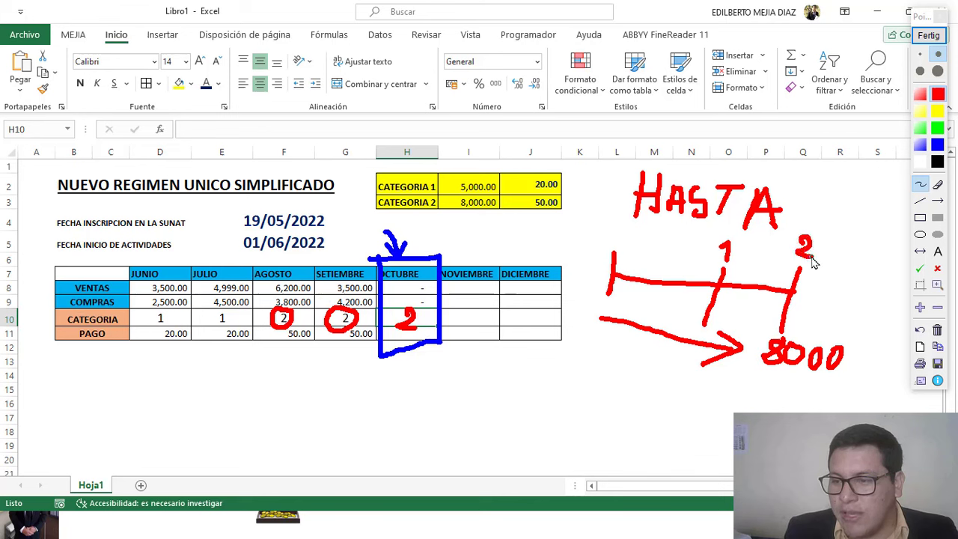
left_click(928, 38)
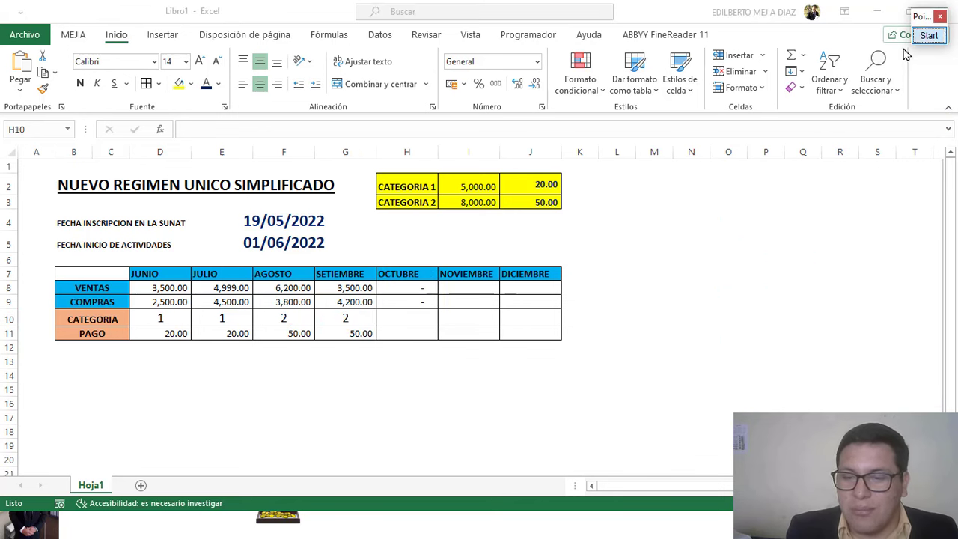
- Enter category 2 in H10 and the payment of 50 in H11 for OCTUBRE
left_click(406, 316)
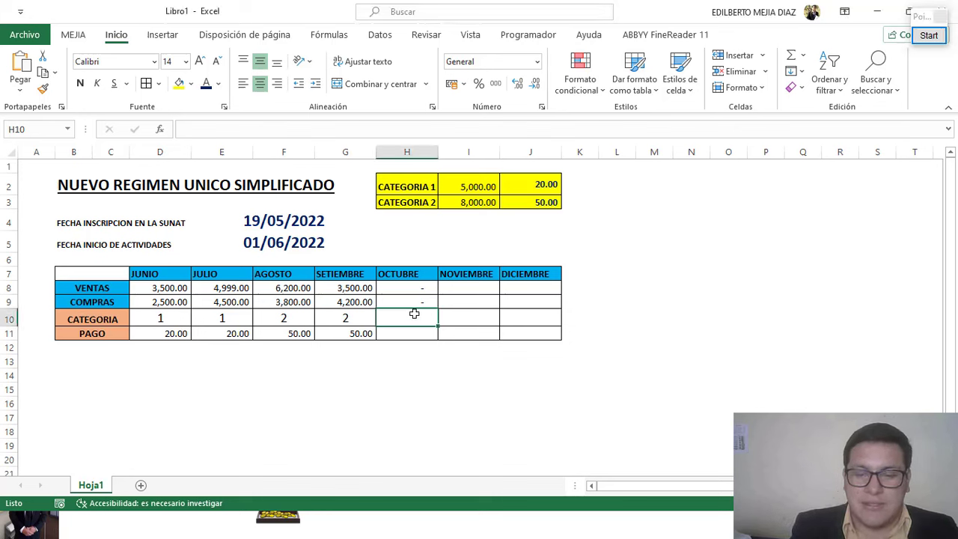
type("2")
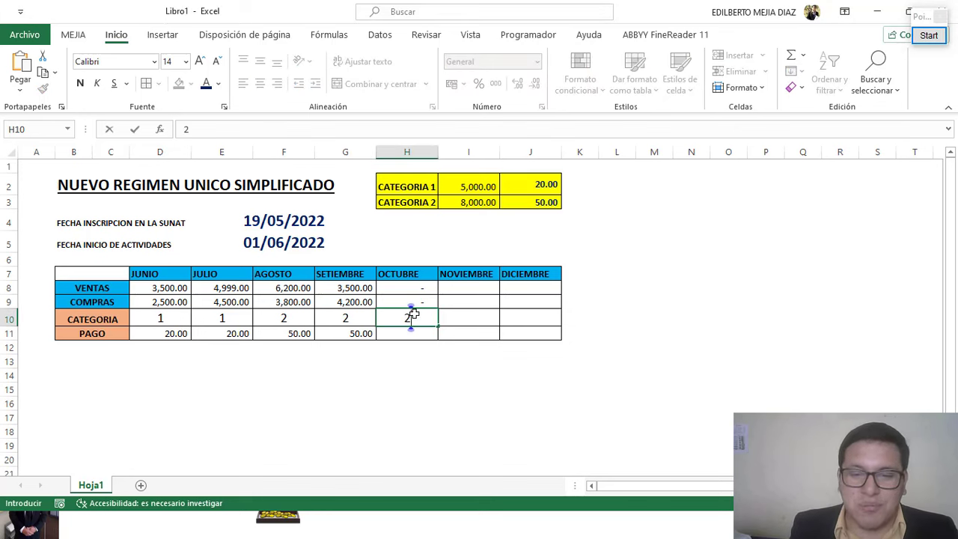
key("Return")
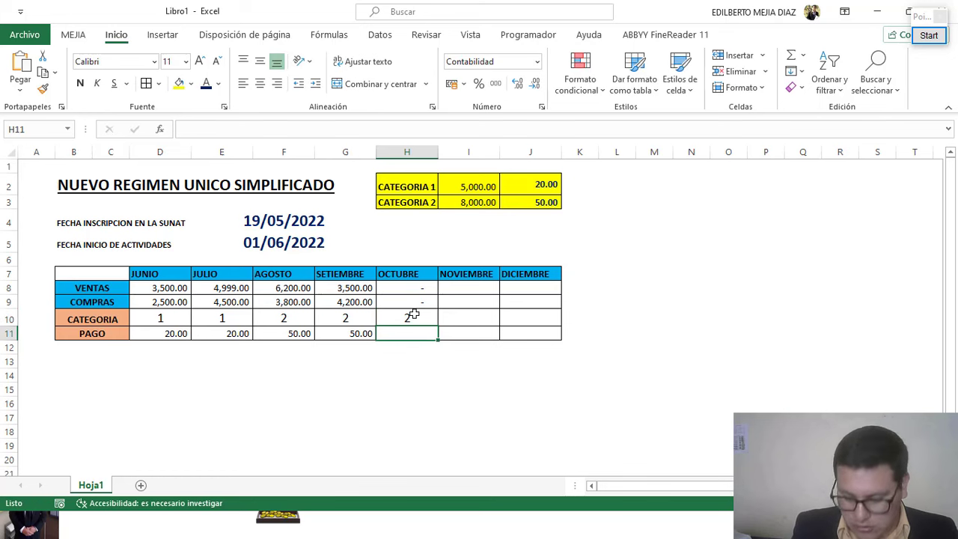
type("50")
key("Return")
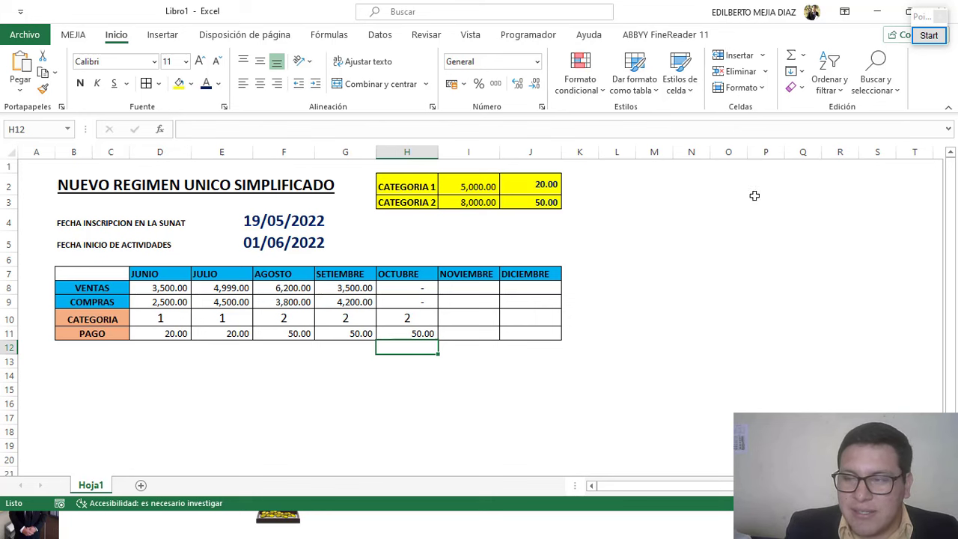
- Annotate a red arrow above the month headers, running from OCTUBRE to past DICIEMBRE
left_click(929, 35)
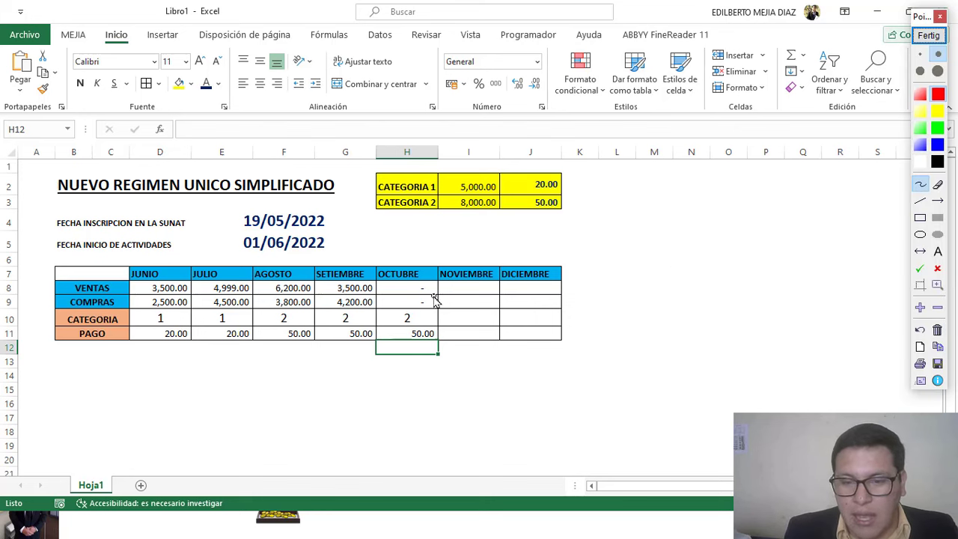
mouse_move(376, 248)
left_mouse_down()
mouse_move(379, 277)
mouse_move(487, 254)
mouse_move(557, 249)
mouse_move(560, 264)
left_mouse_up()
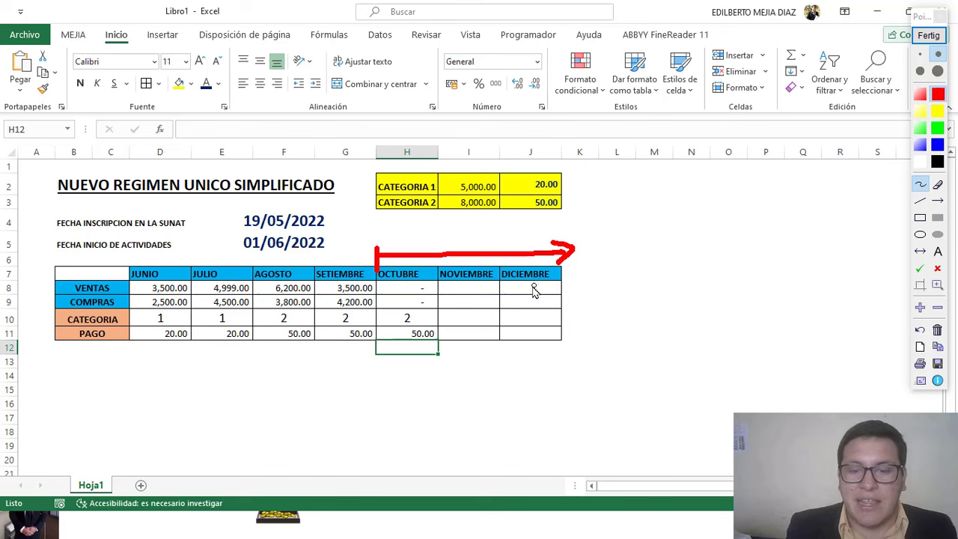